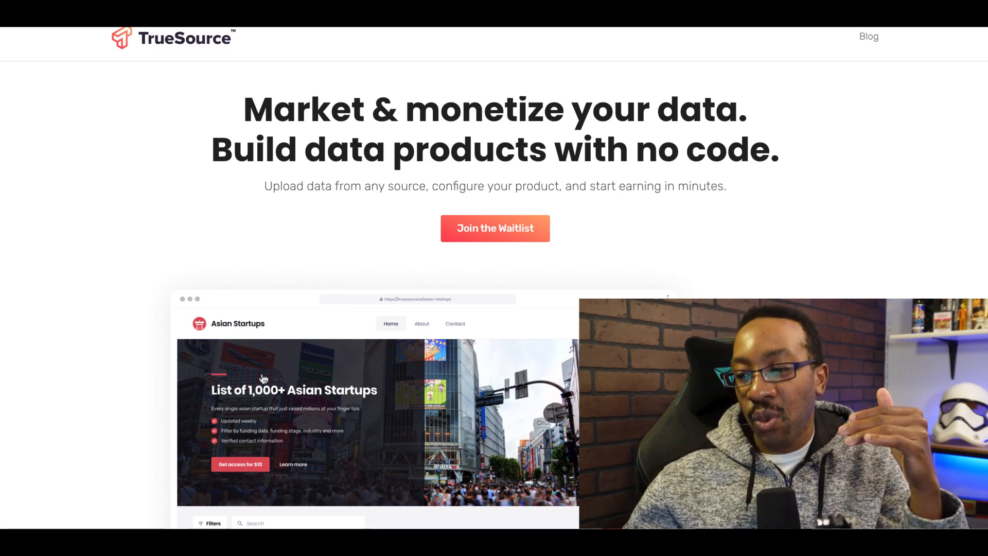
Look over the TrueSource landing page, examining the product pitch and the Asian Startups example site
scroll(263, 380, "down", 5)
scroll(264, 379, "up", 4)
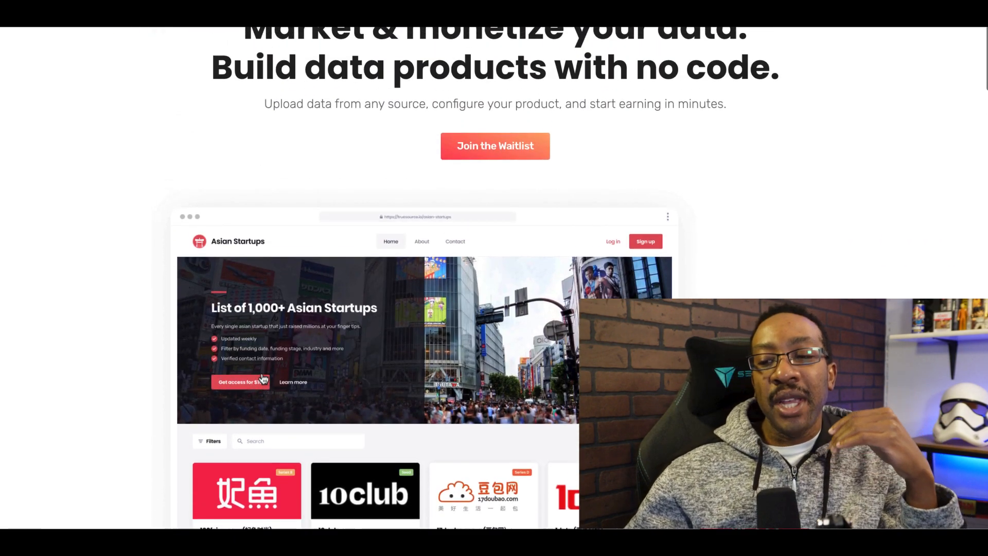
scroll(264, 379, "up", 2)
scroll(264, 380, "down", 3)
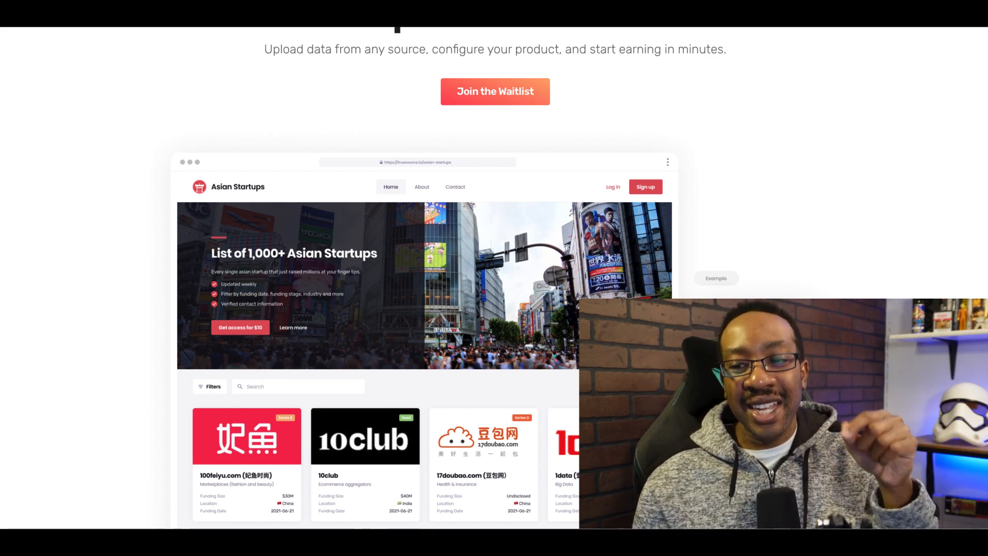
scroll(424, 278, "up", 2)
scroll(424, 278, "down", 5)
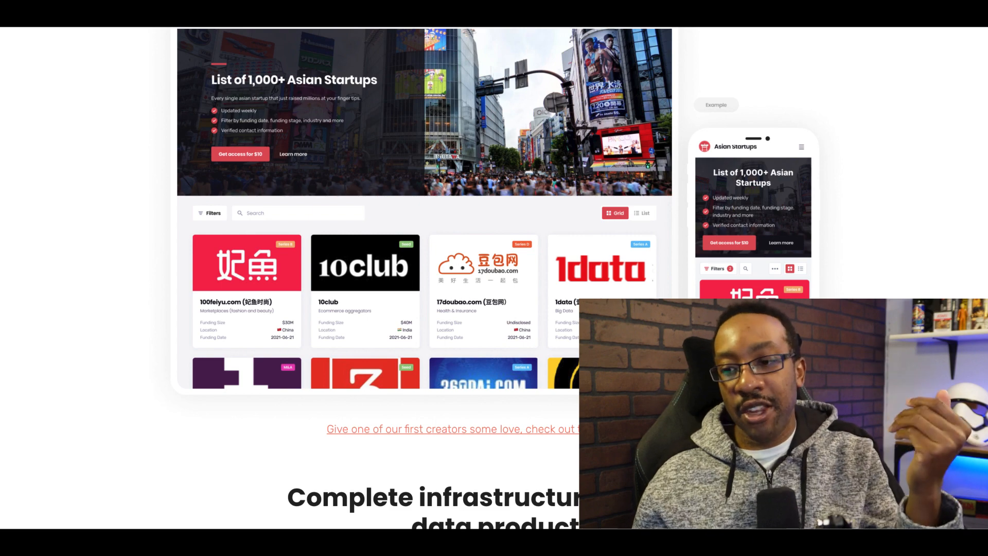
scroll(530, 309, "up", 6)
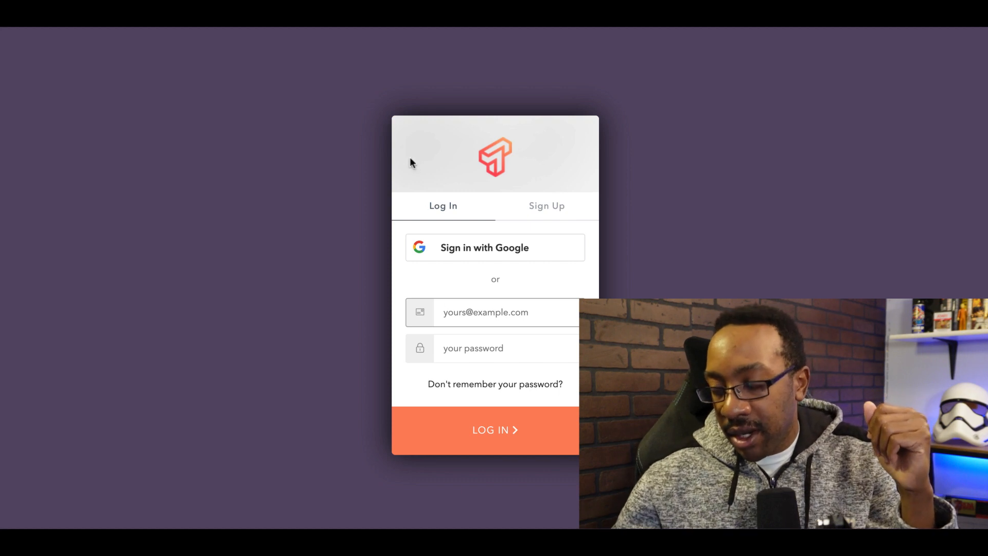
Sign in to TrueSource with a Google account and start a new project
left_click(450, 252)
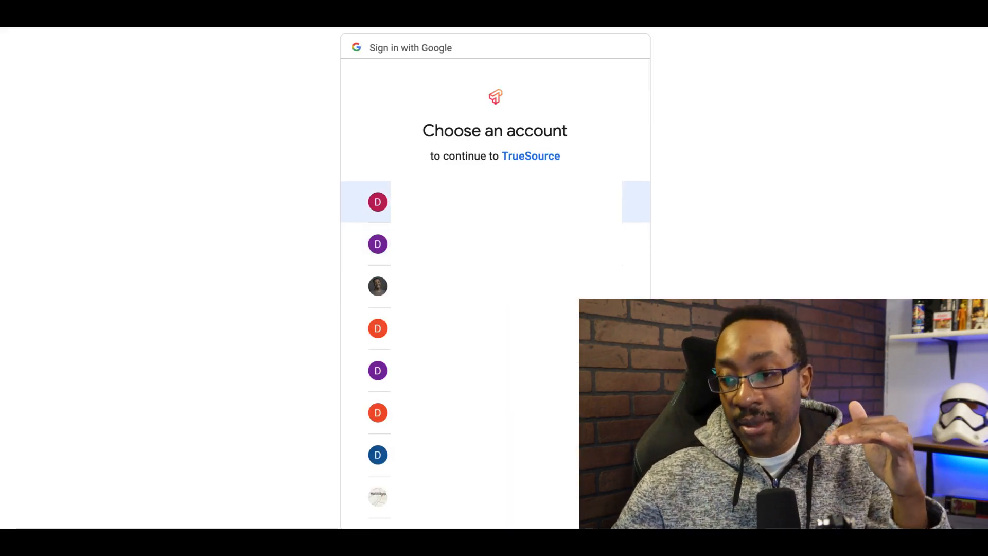
left_click(495, 203)
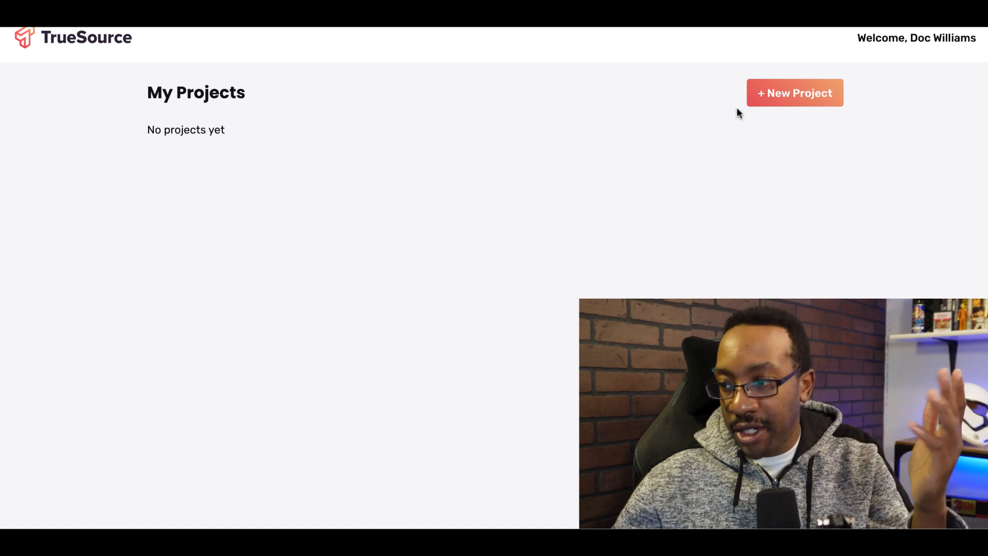
left_click(765, 100)
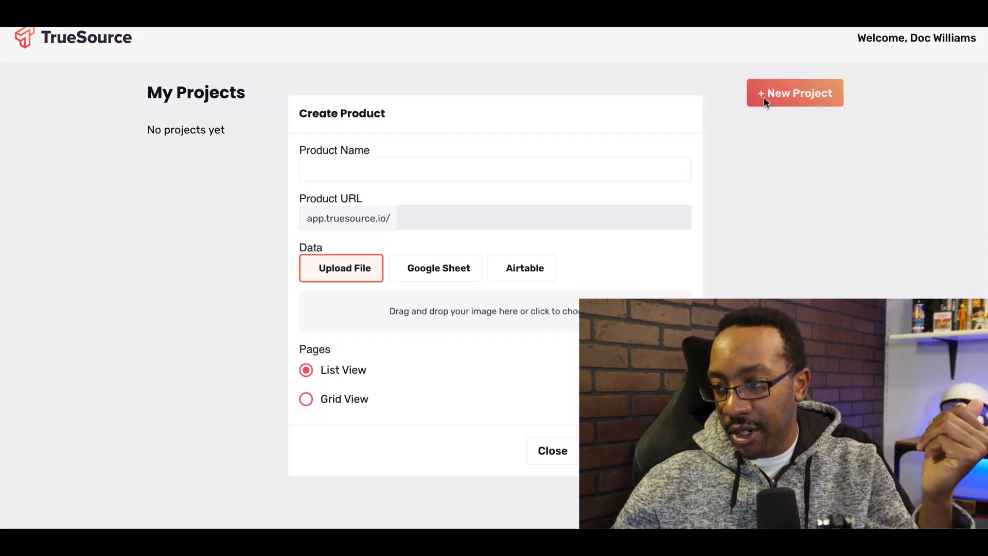
Enter "Beta Build With Me Access" as the product name
left_click(428, 159)
type("Bet")
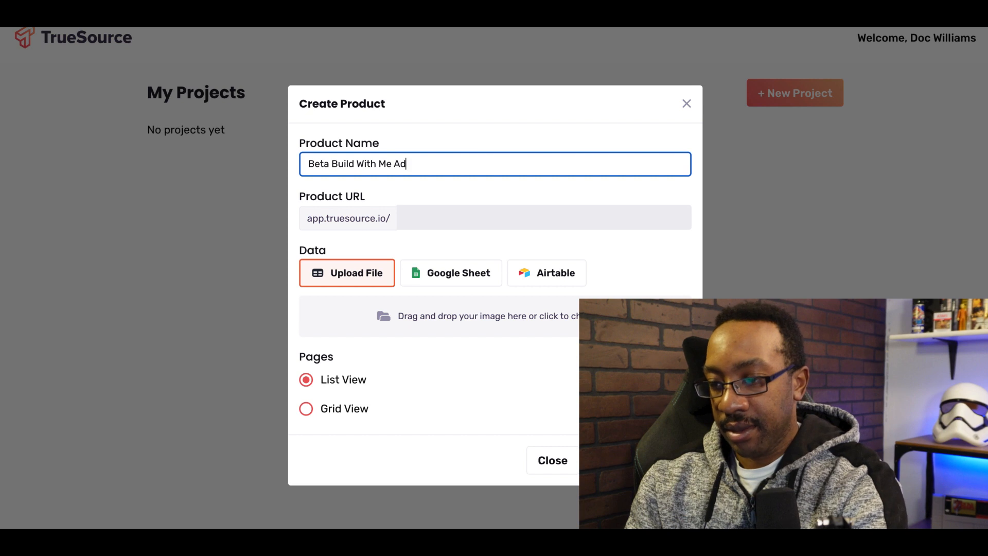
type("a Build With Me Access")
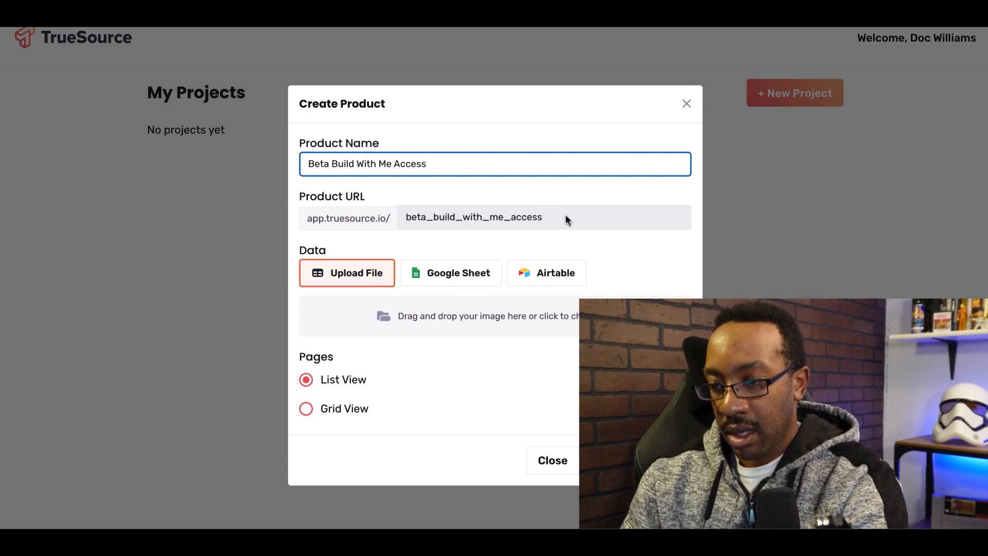
Try to clear the automatically generated ending of the product URL
left_click(577, 220)
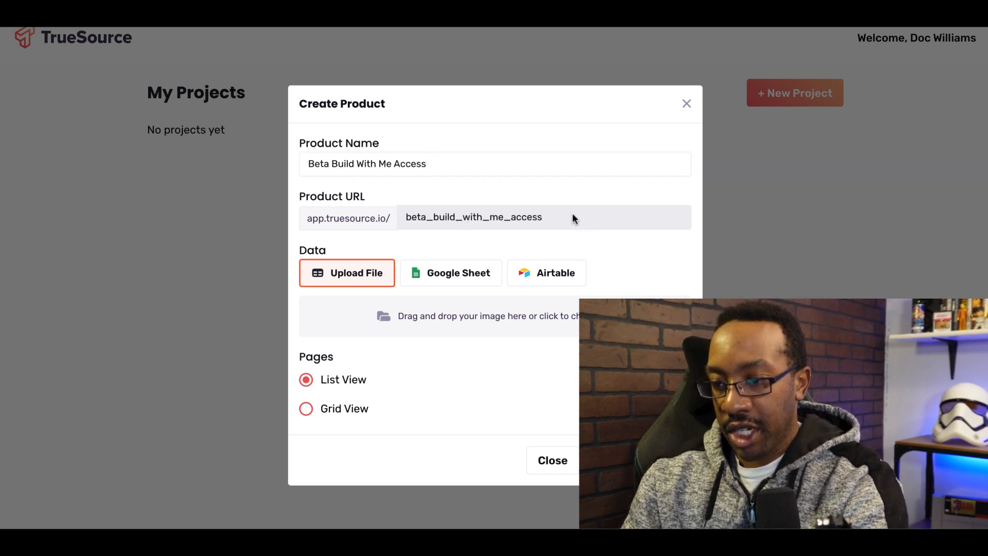
left_click_drag(573, 213, 440, 216)
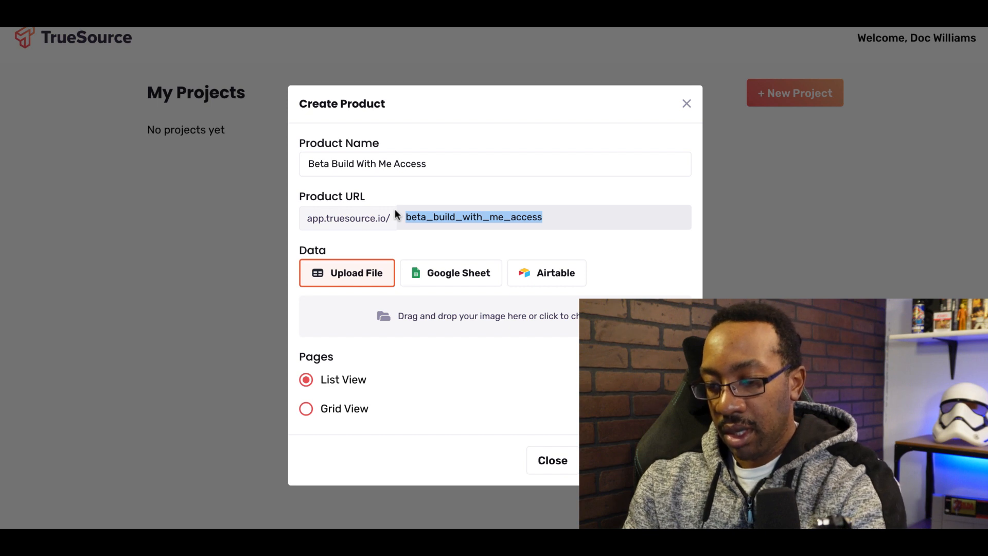
key("BackSpace")
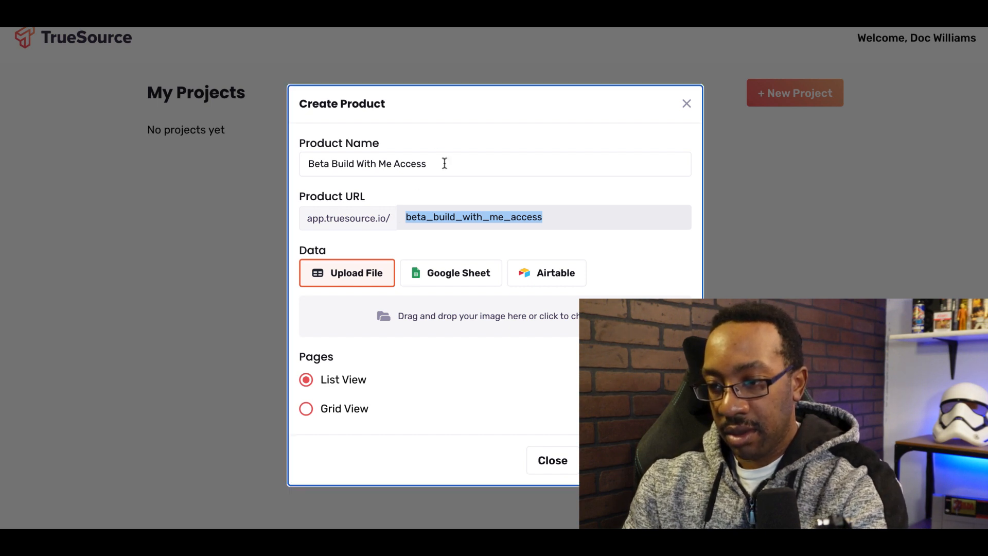
left_click(561, 225)
left_click_drag(562, 225, 402, 201)
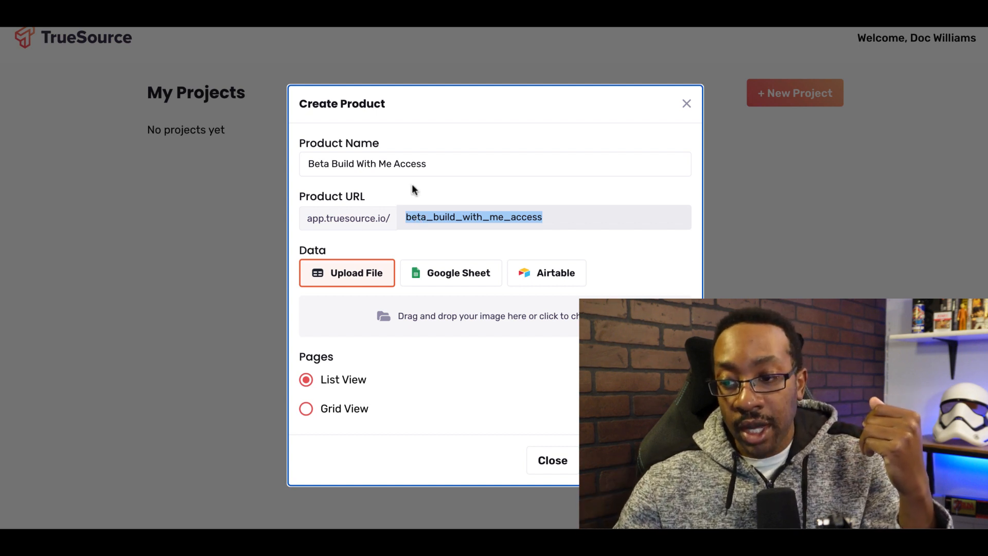
Change the product name to "Doc's Docs"
left_click_drag(439, 170, 280, 163)
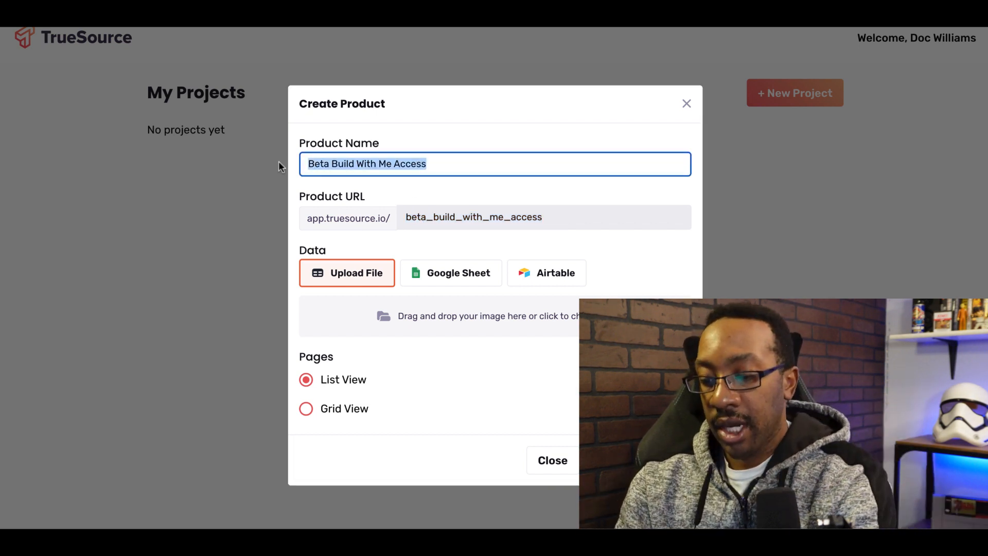
type("Don")
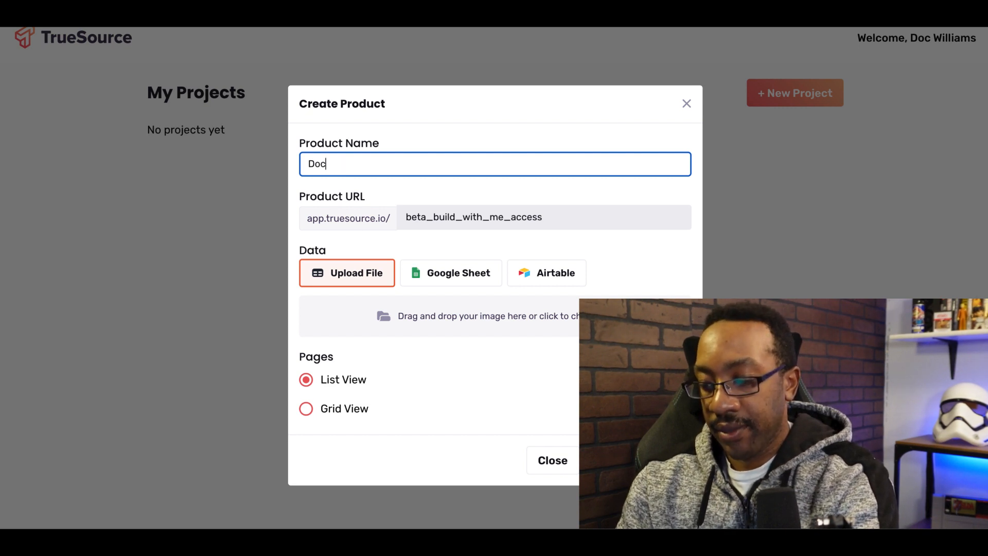
type("'s S")
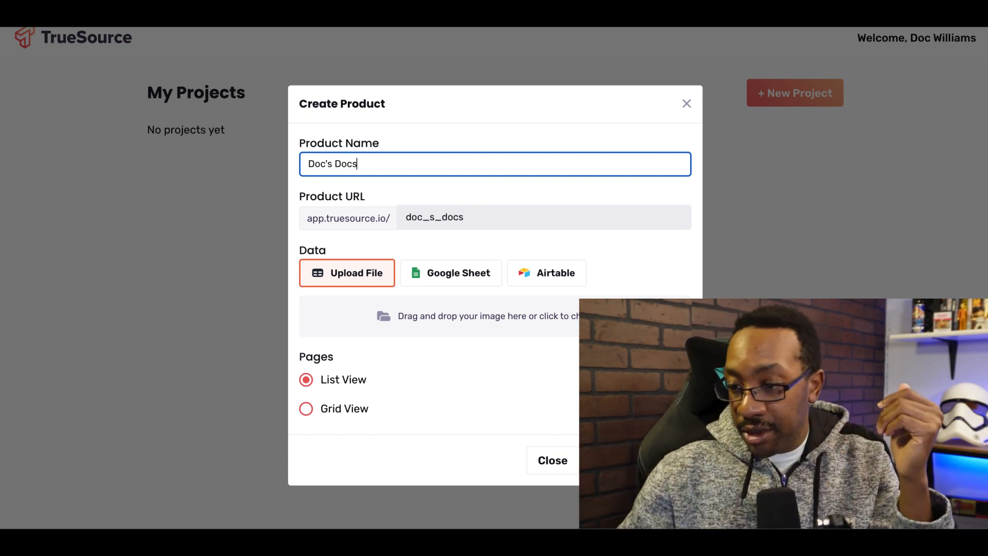
Upload the file nyc_subway_stations.csv as the product's data source
left_click(335, 281)
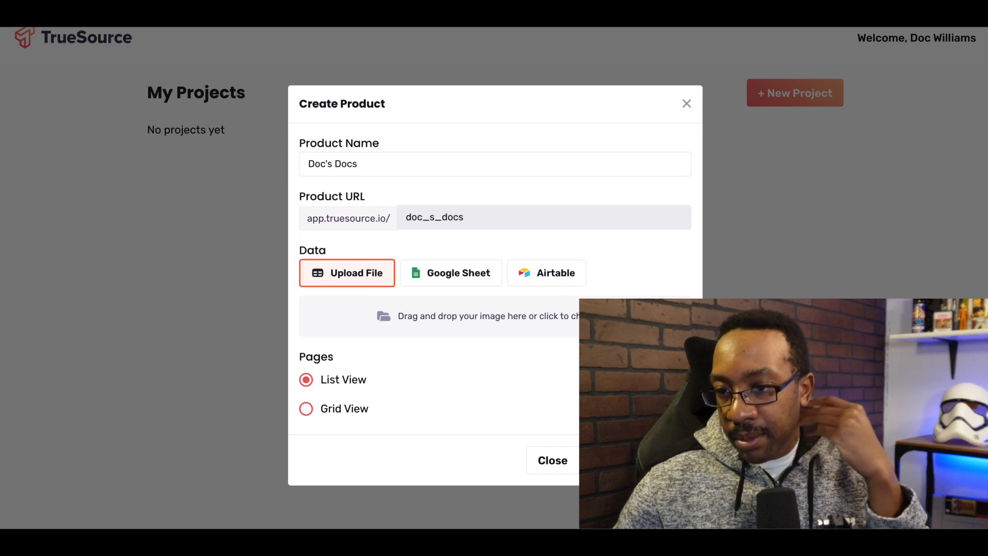
key("shift+super+b")
left_click(37, 5)
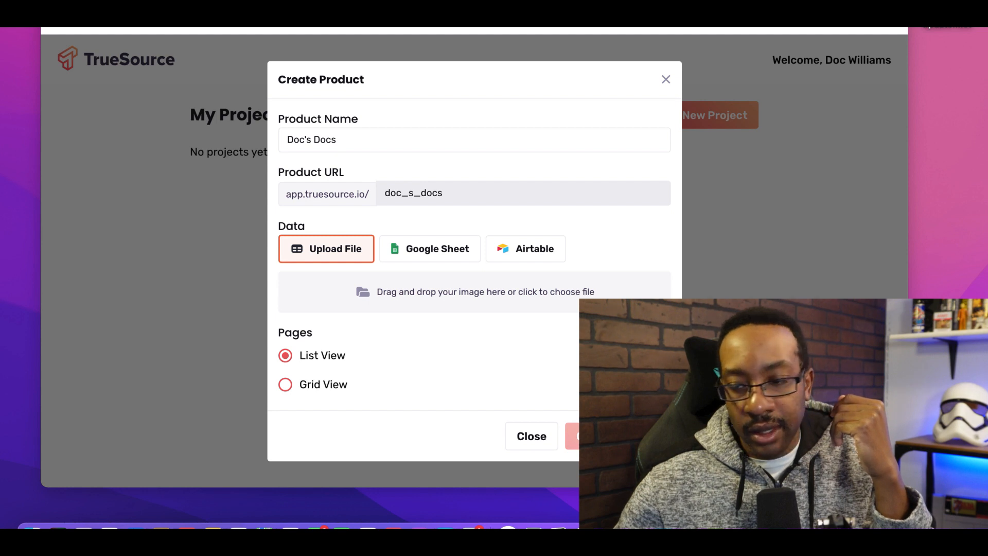
left_click_drag(586, 407, 506, 290)
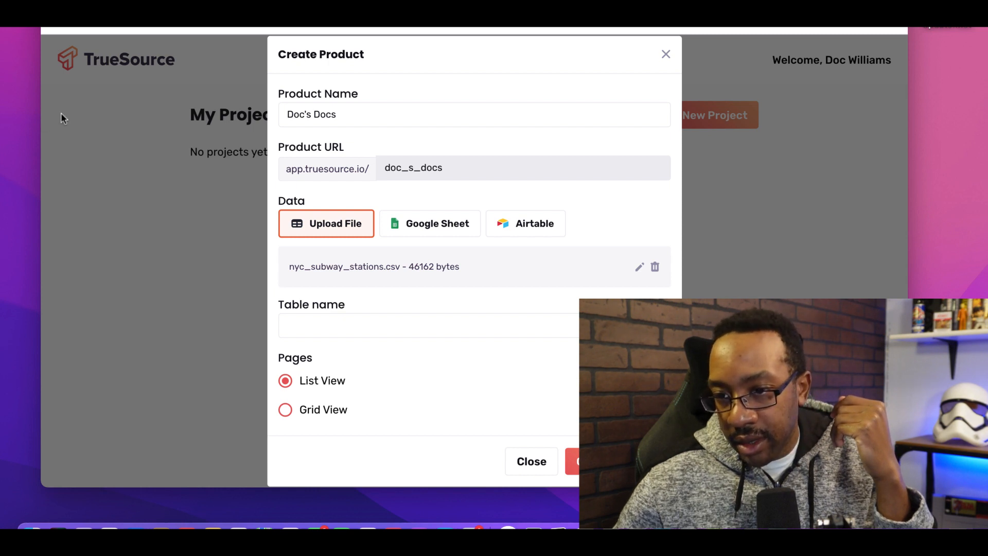
key("ctrl+super+f")
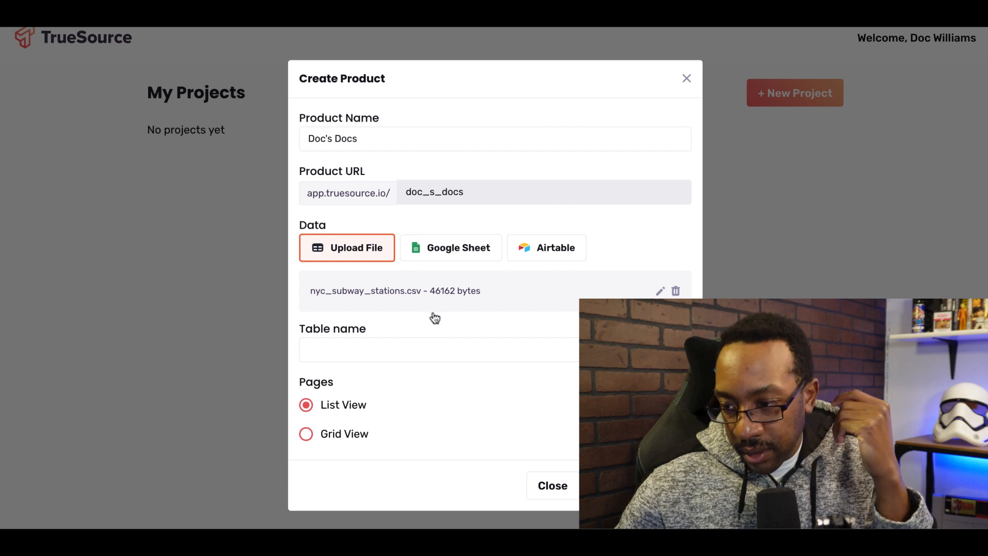
Name the table "NYC Subway Stations" and create the product with the List View page type
left_click(333, 346)
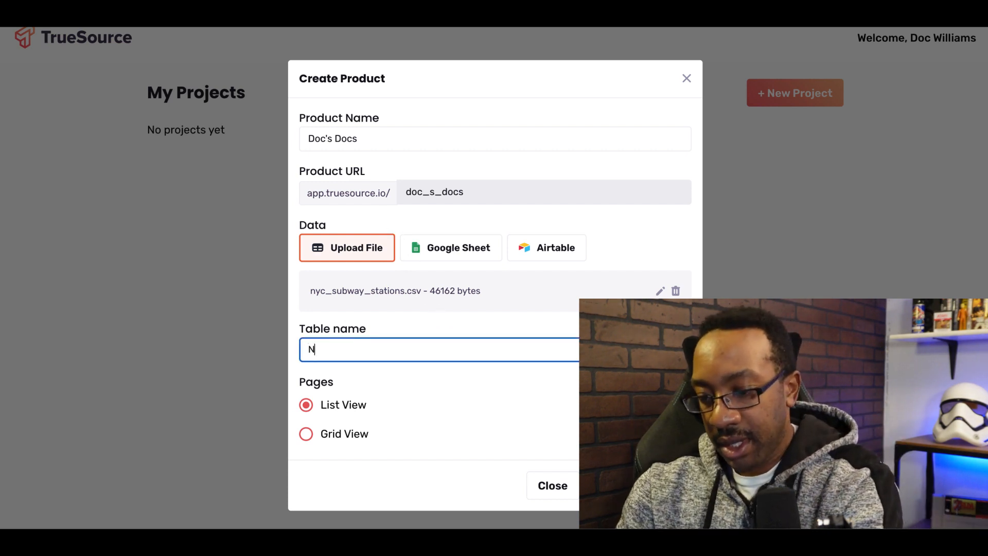
type("NYC Su")
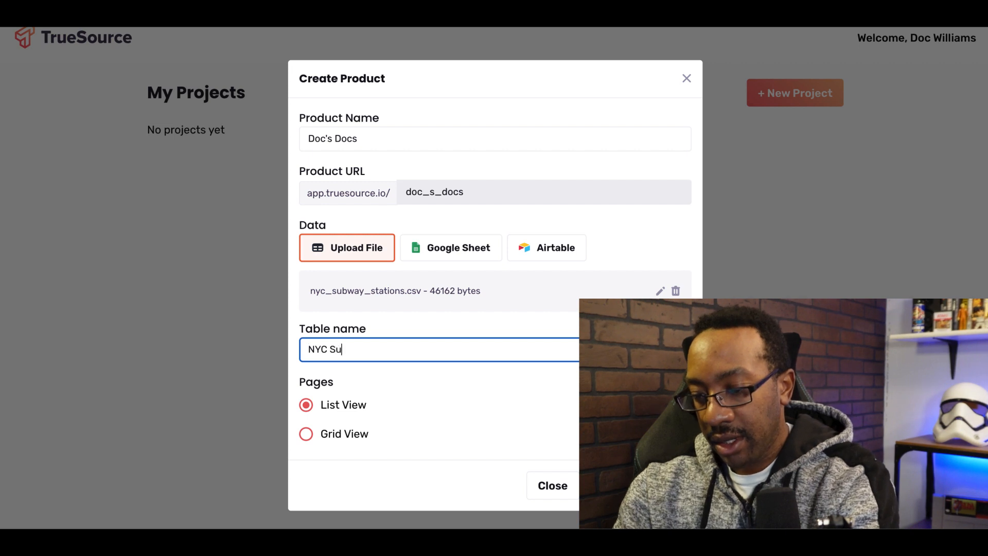
type("bway Stations")
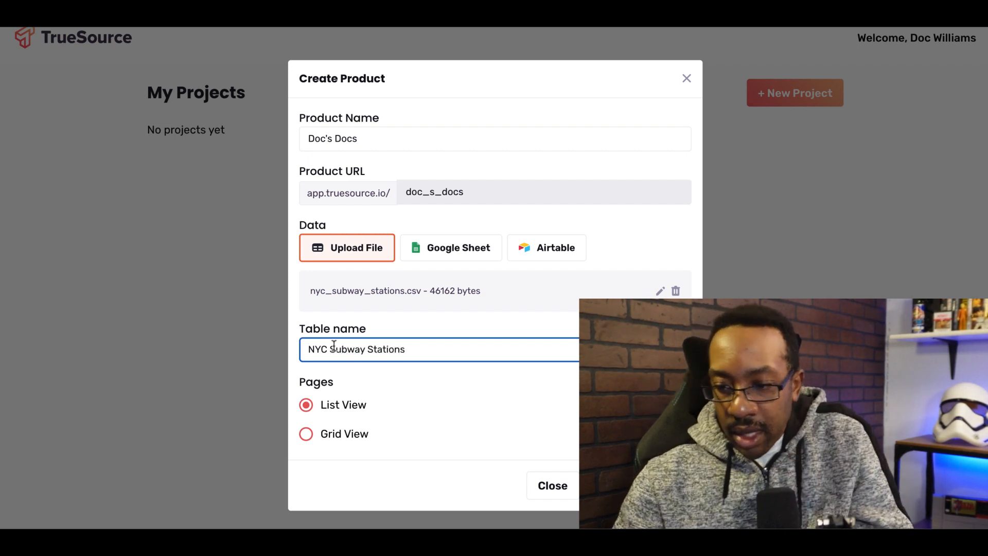
left_click(332, 435)
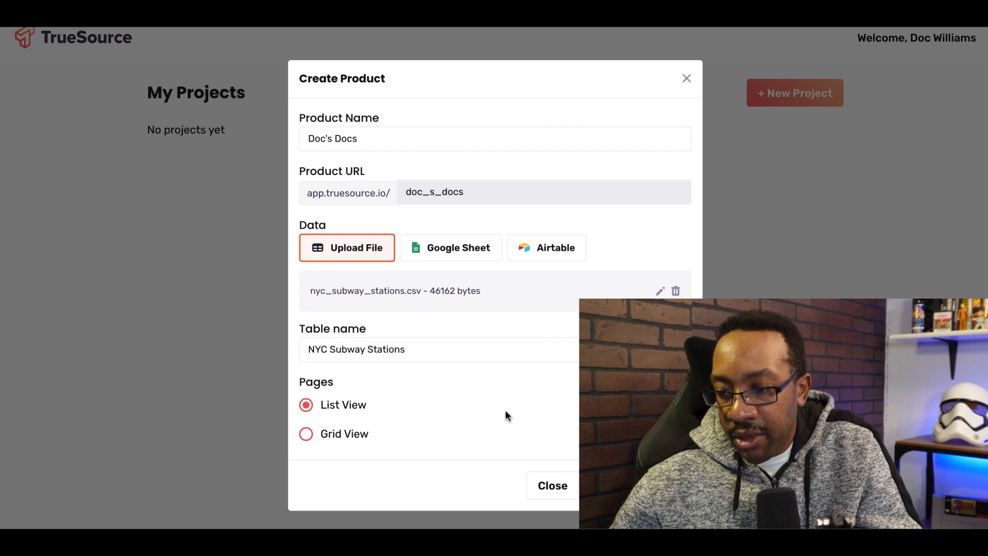
left_click(631, 486)
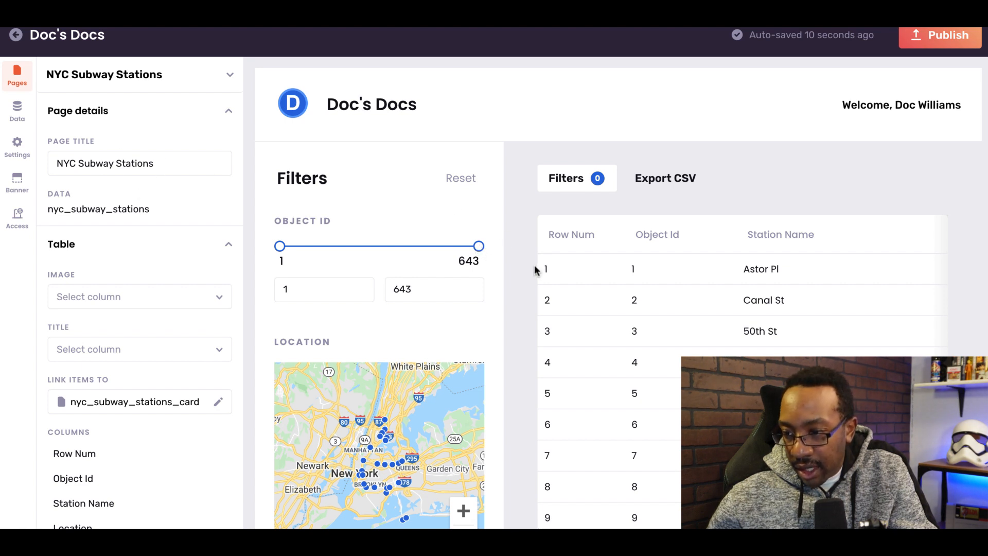
Review the generated NYC Subway Stations page, including its filters, location map, station table and column settings
scroll(544, 276, "down", 1)
scroll(546, 278, "up", 1)
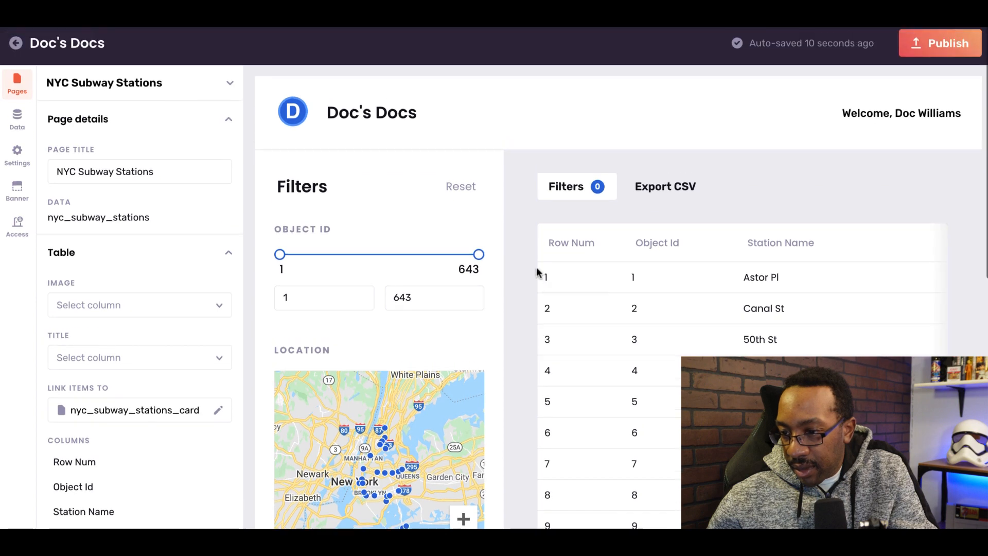
scroll(297, 177, "down", 2)
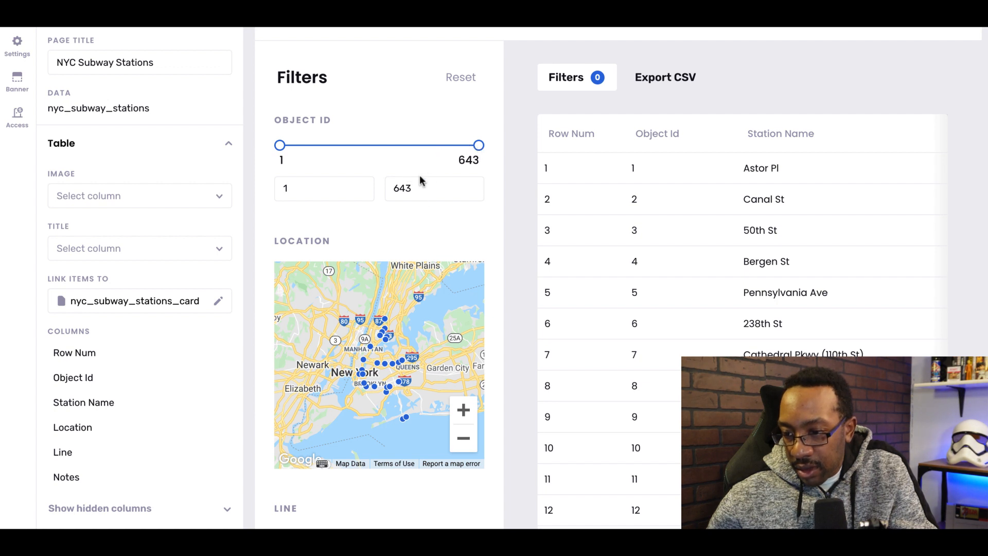
scroll(554, 216, "down", 2)
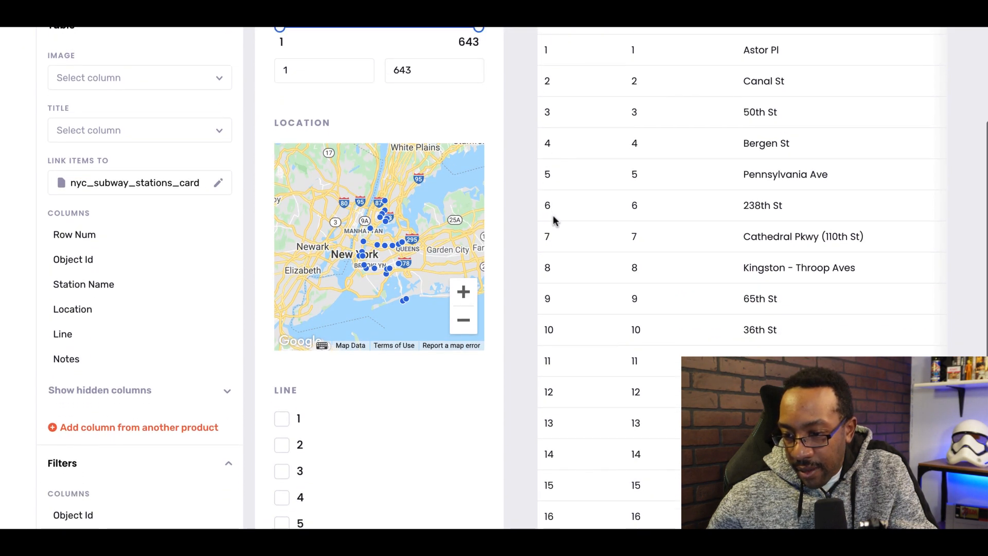
scroll(555, 220, "down", 4)
scroll(555, 220, "up", 8)
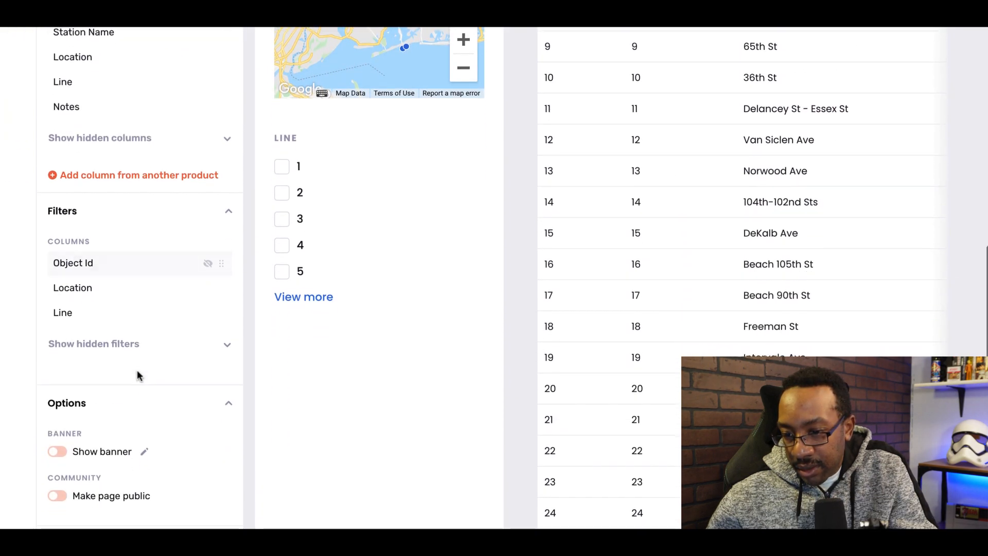
Turn on the banner for the NYC Subway Stations page and make the page public
left_click(61, 361)
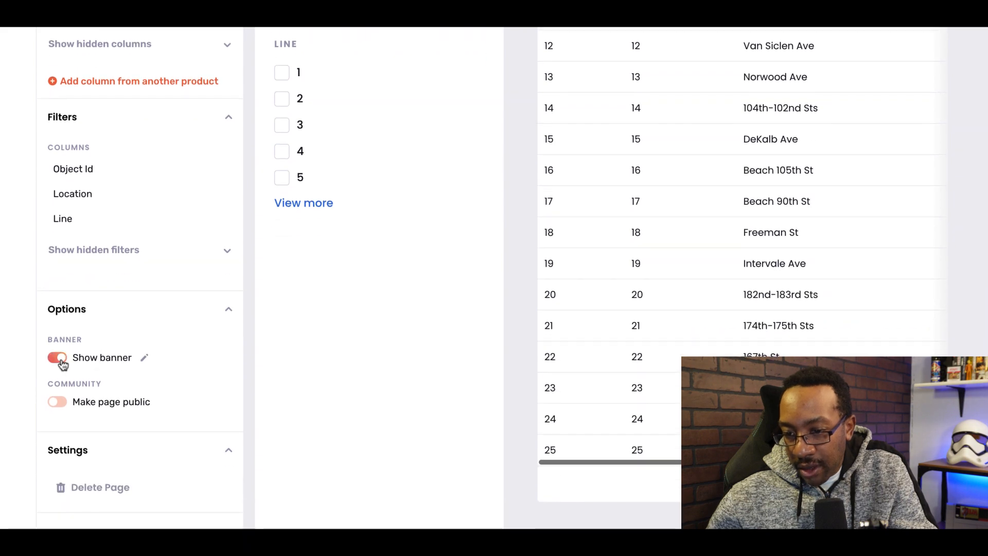
left_click(60, 361)
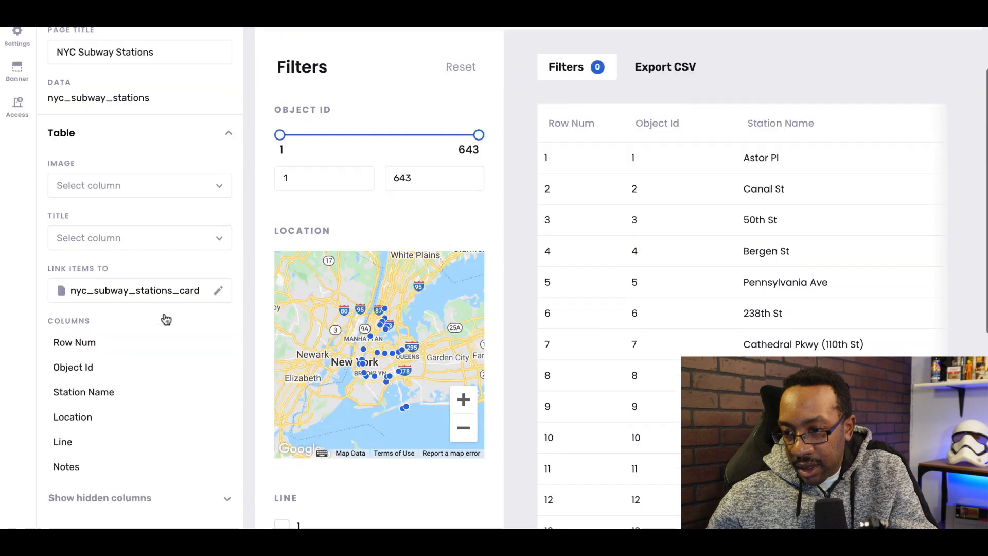
left_click(57, 453)
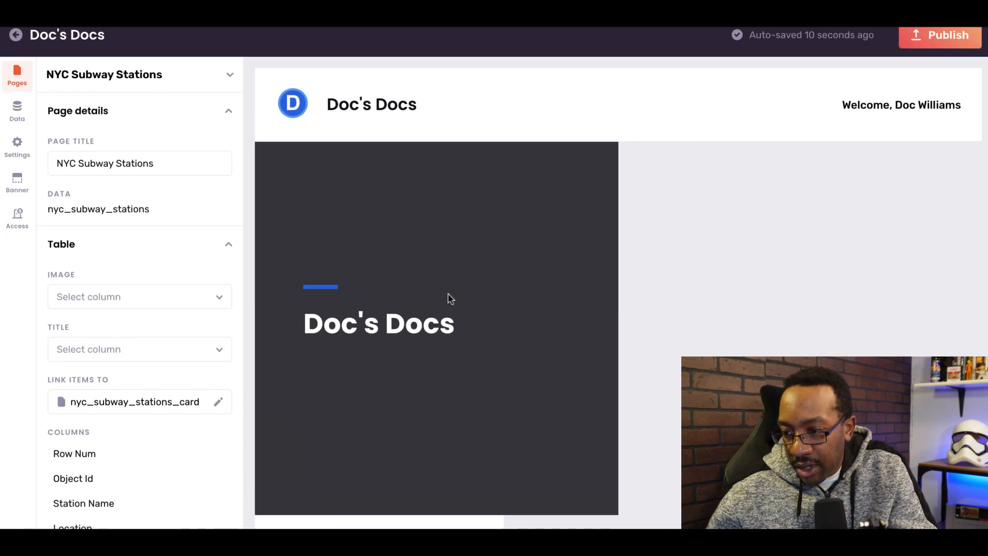
scroll(448, 299, "down", 3)
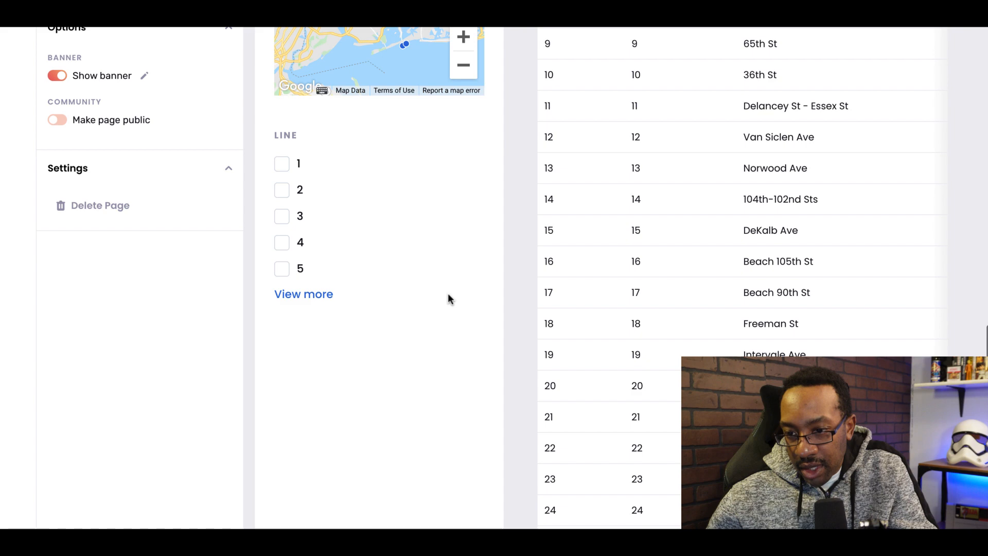
left_click(57, 122)
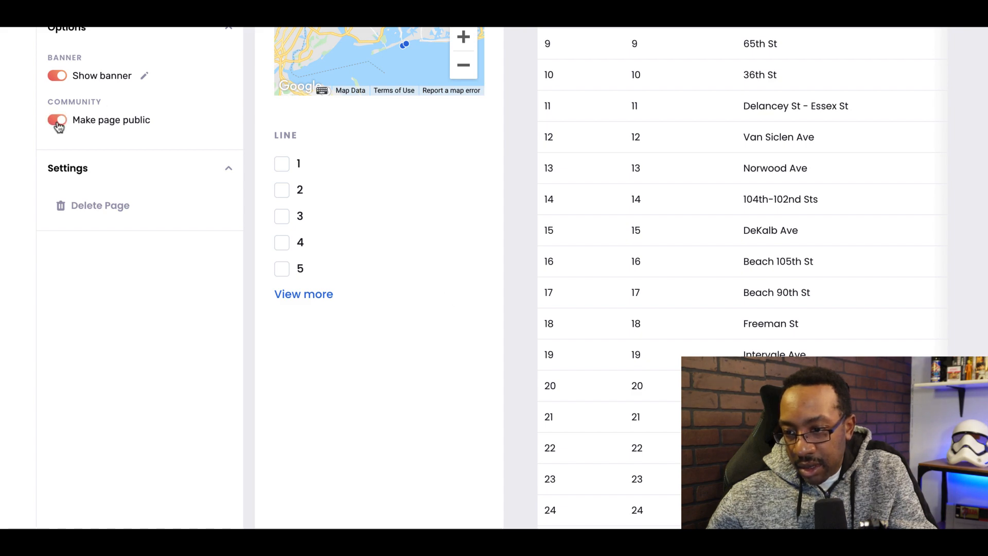
scroll(479, 212, "up", 15)
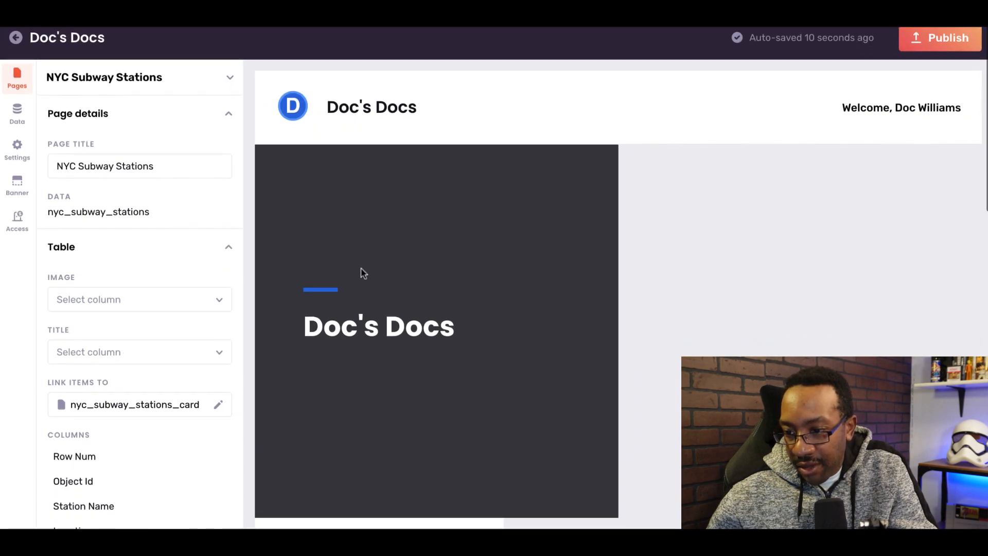
Examine the NYC Subway Stations data table, including its Location, Line and Notes columns
left_click(17, 113)
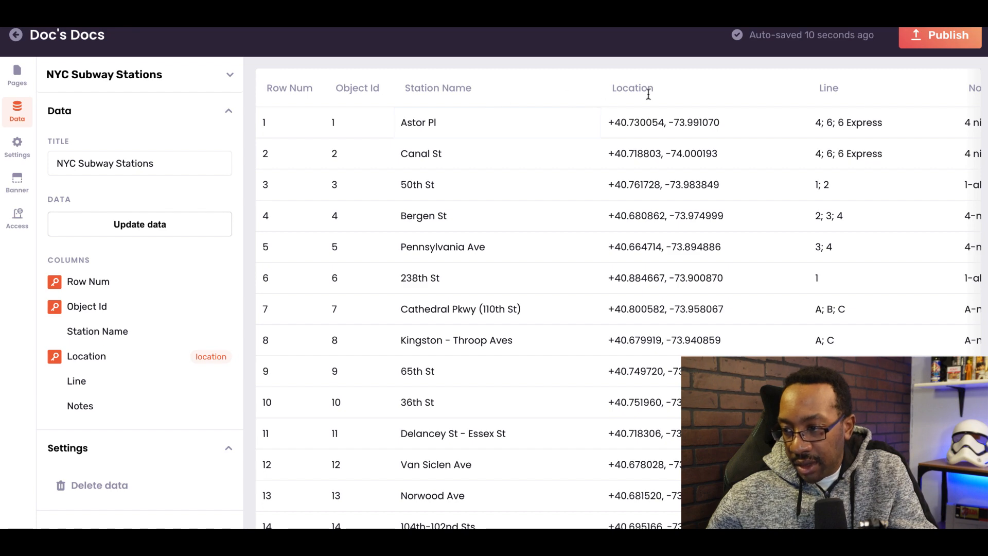
scroll(480, 211, "right", 5)
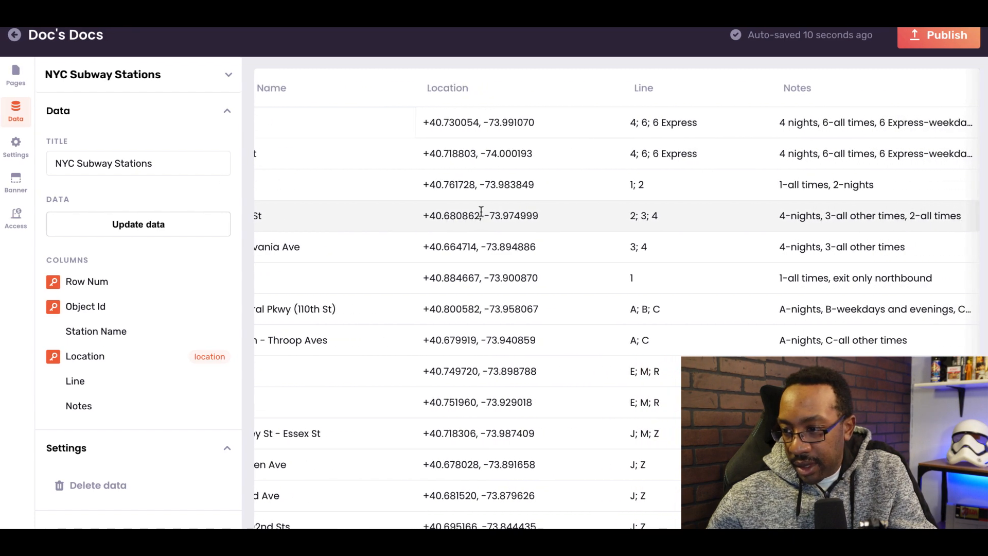
scroll(739, 336, "left", 5)
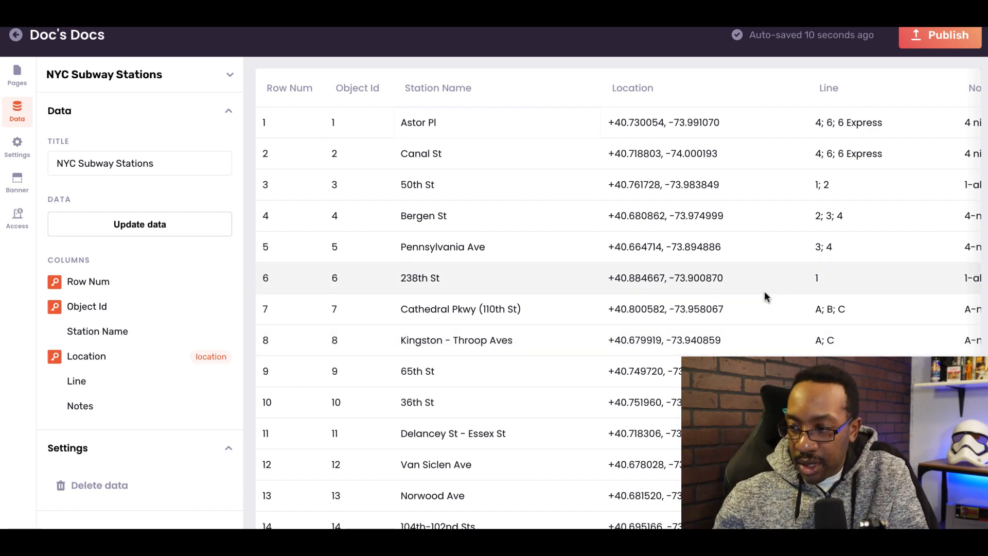
scroll(764, 291, "right", 5)
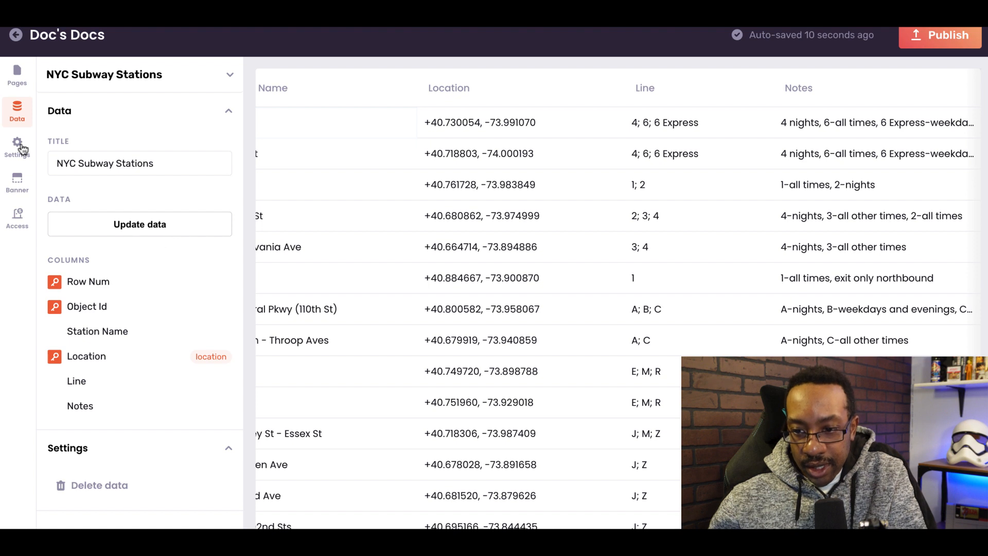
Review the project settings for logo, navigation links, theme colors and fonts, and the banner's image, name, description and button options
left_click(16, 152)
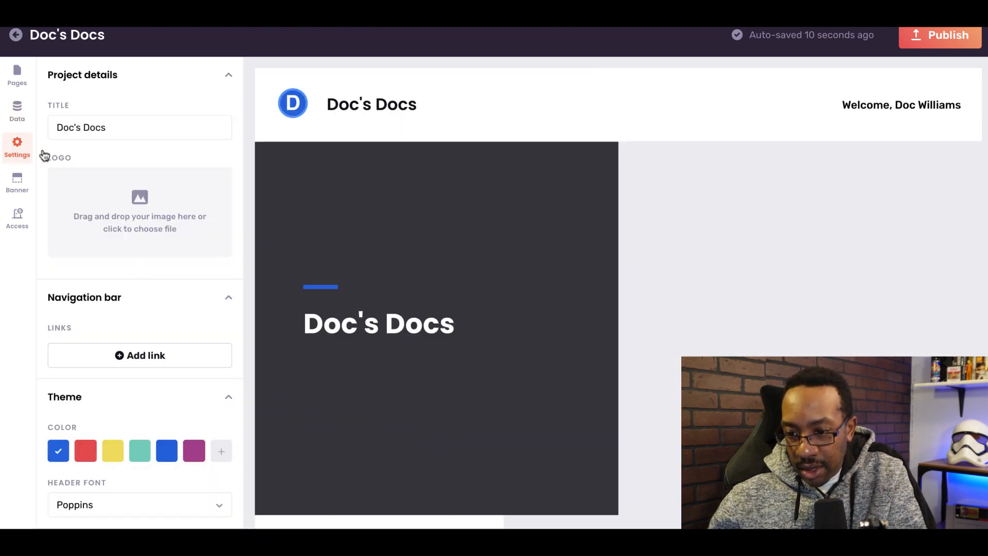
scroll(349, 349, "down", 2)
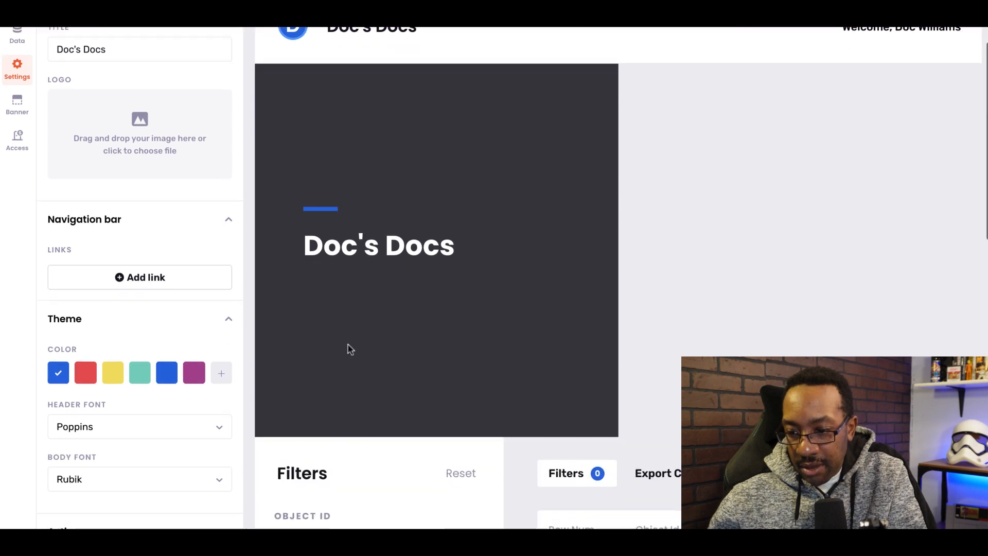
left_click(107, 352)
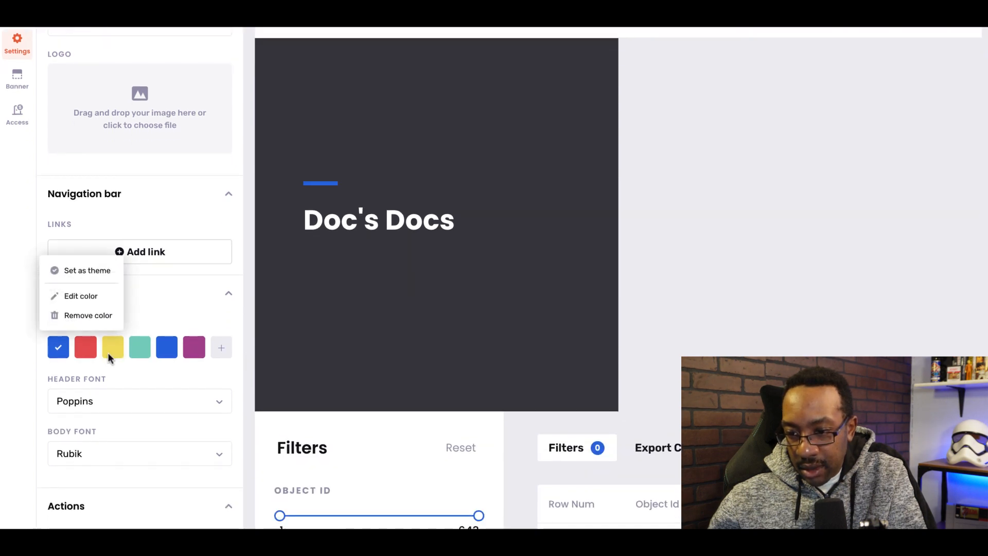
left_click(112, 366)
scroll(212, 365, "down", 1)
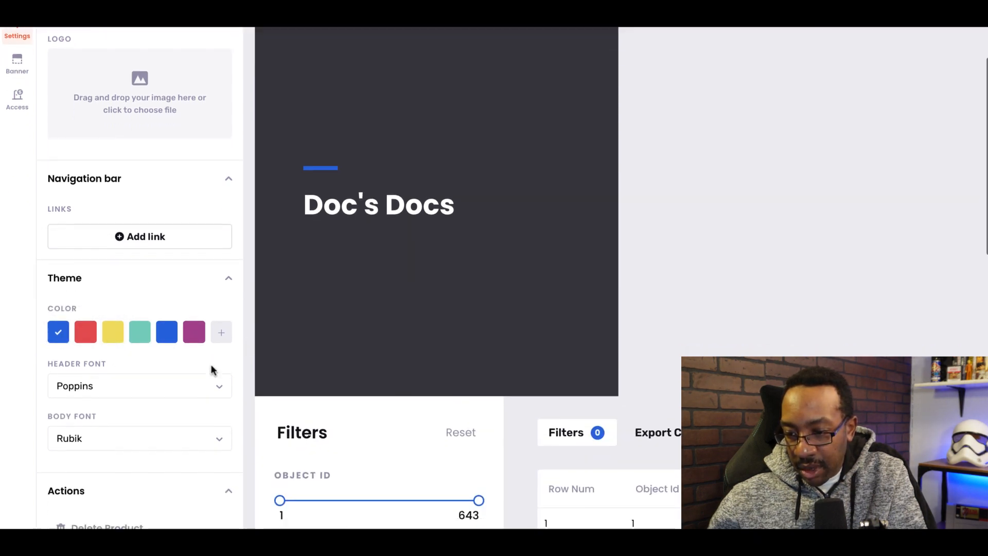
scroll(211, 368, "down", 4)
scroll(211, 368, "up", 8)
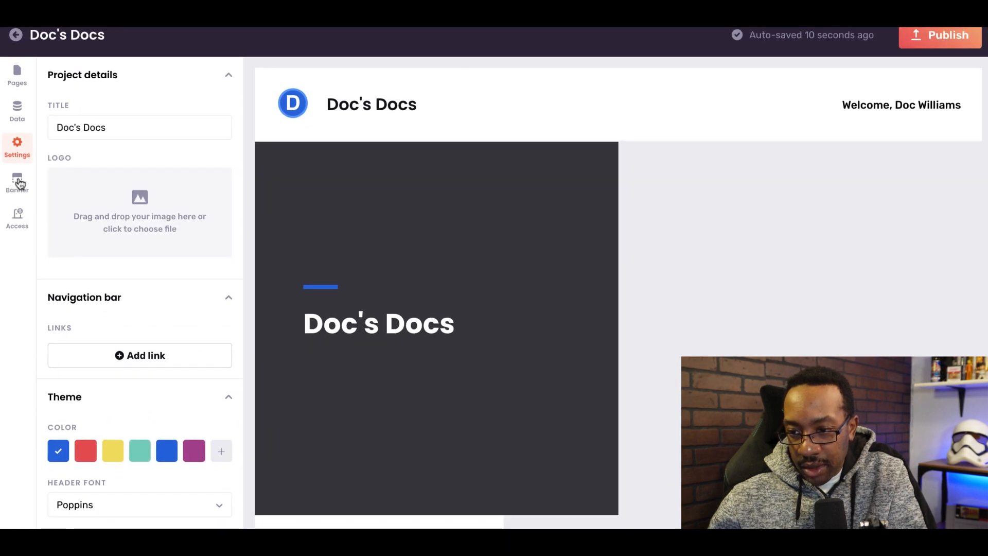
left_click(18, 183)
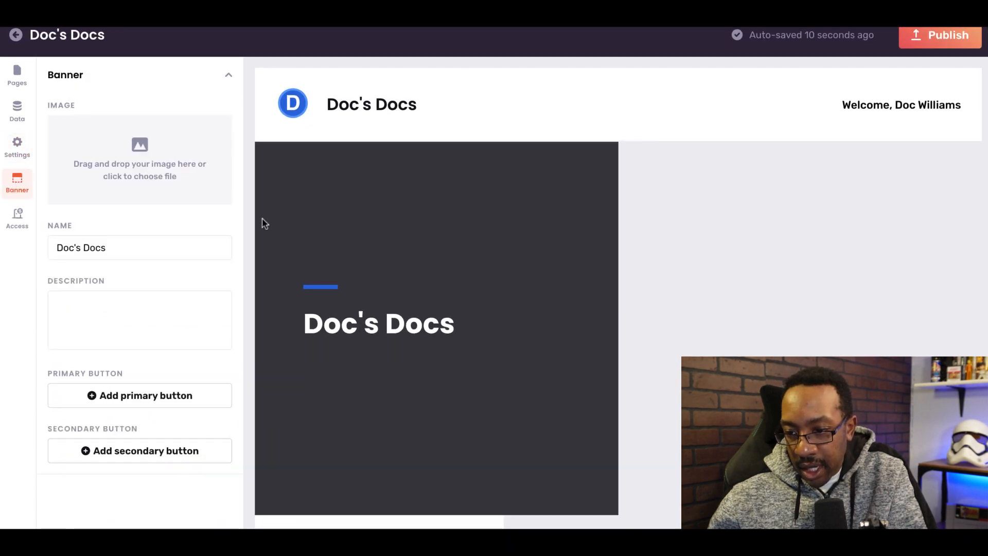
scroll(278, 234, "down", 1)
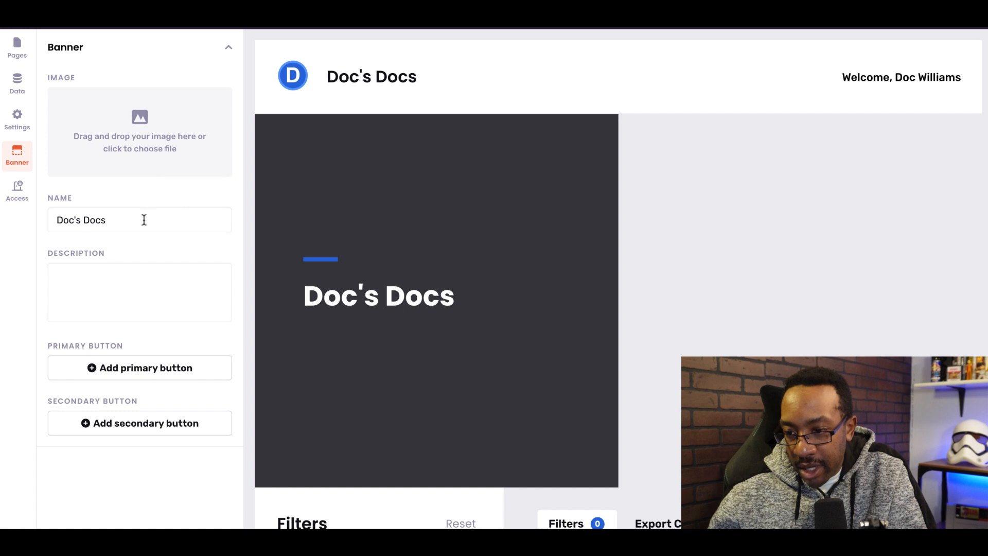
scroll(388, 265, "down", 1)
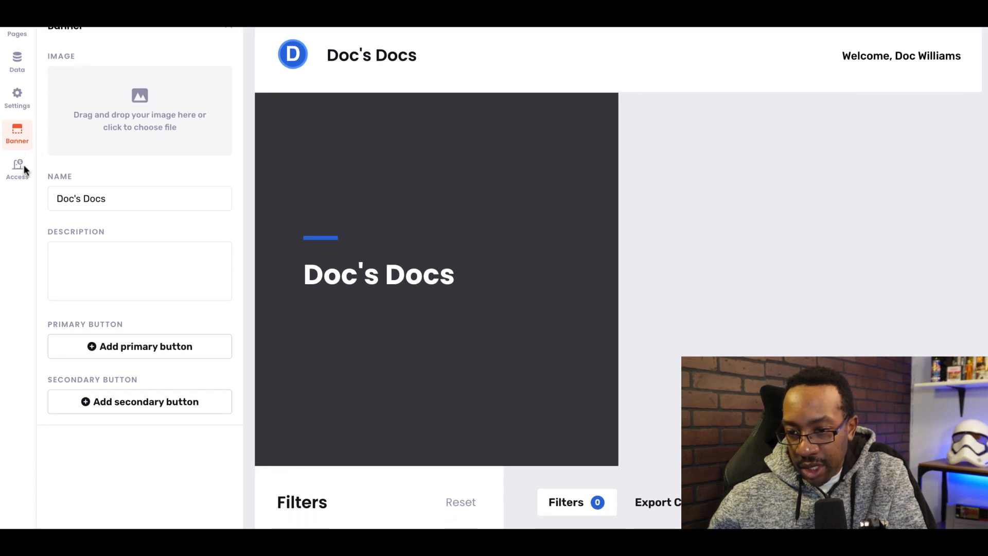
Try the data access option for paid members, then return it to "Everyone can view all data"
left_click(23, 167)
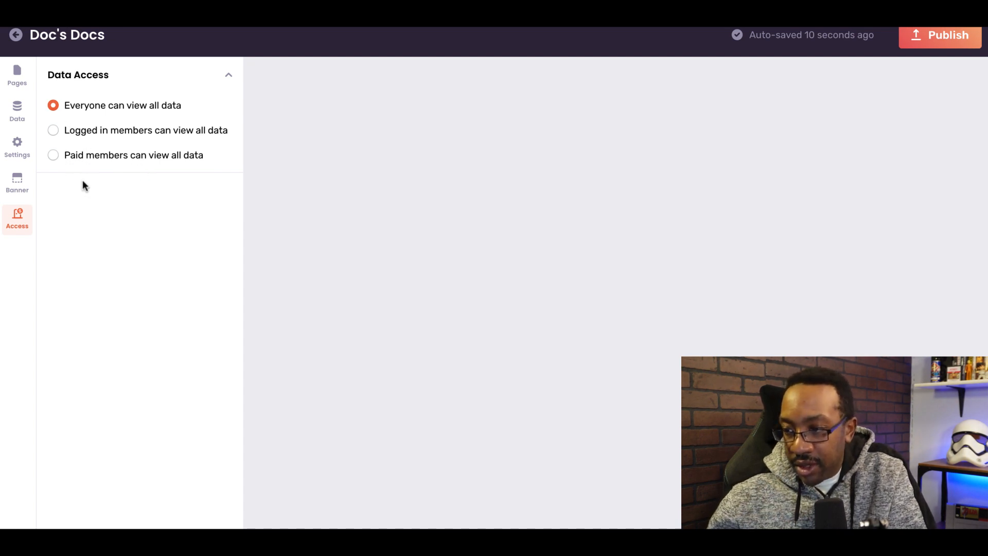
left_click(66, 154)
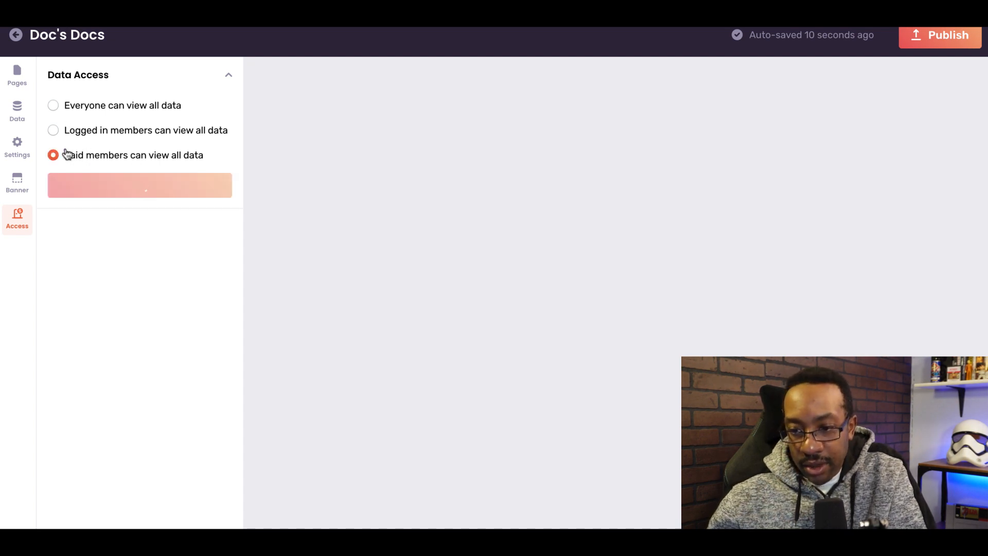
left_click(82, 107)
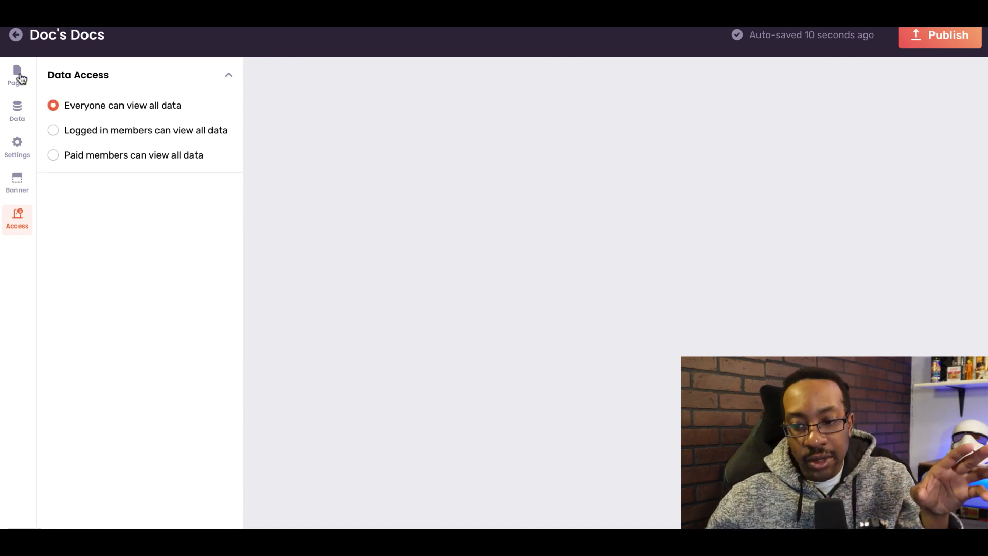
Review the NYC Subway Stations page preview from its banner down to the filters and station table
left_click(19, 76)
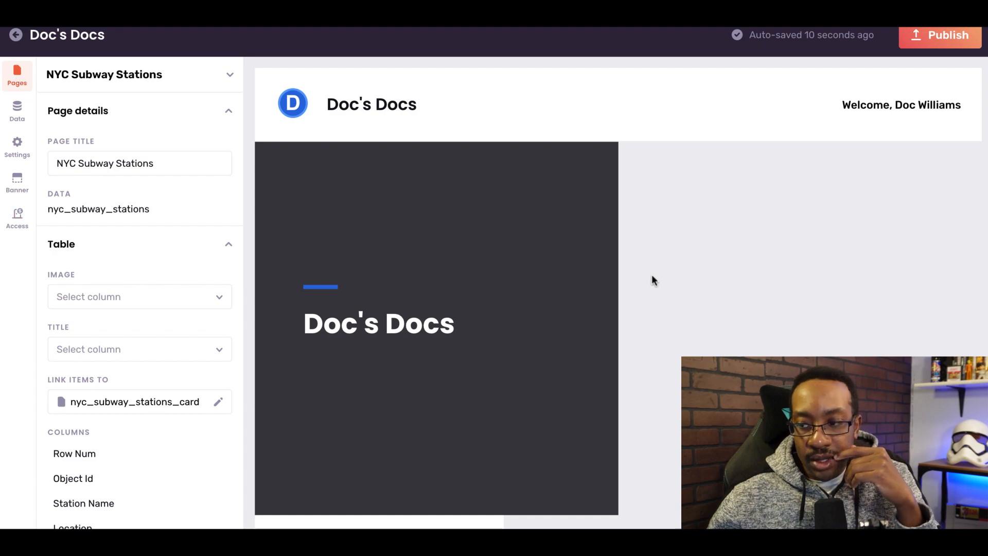
scroll(650, 274, "down", 15)
scroll(650, 274, "up", 10)
scroll(650, 273, "up", 5)
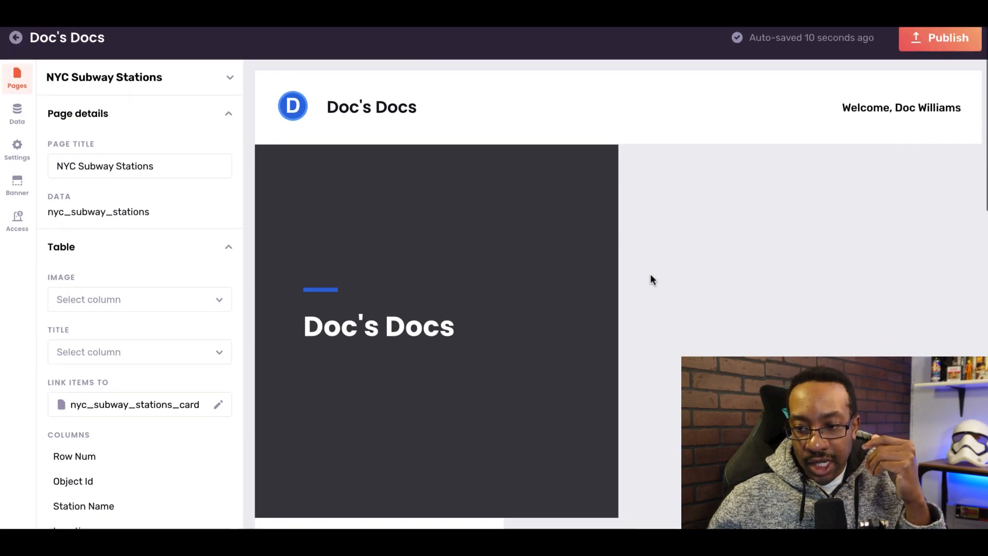
scroll(650, 274, "down", 10)
scroll(650, 278, "up", 10)
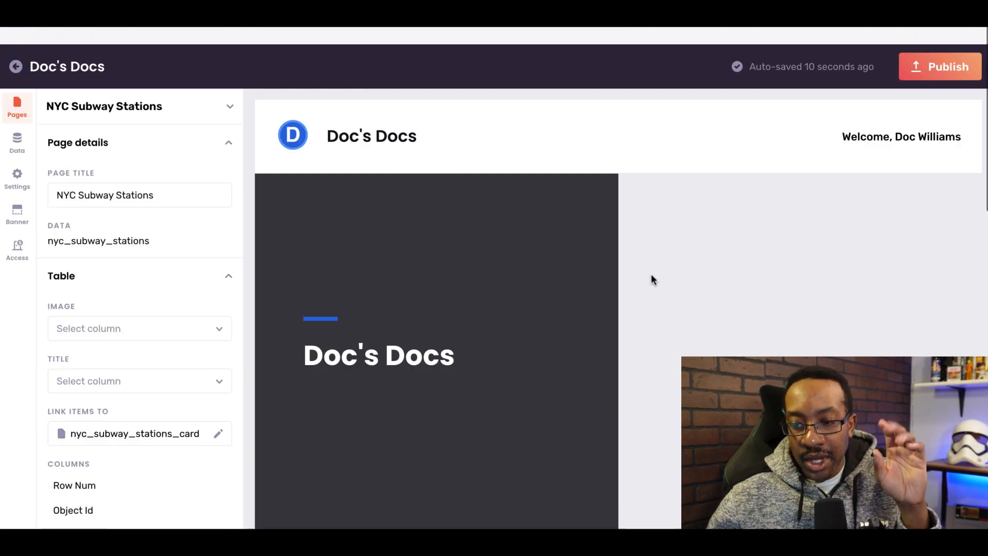
Check the product's data access options and publish the product
left_click(16, 218)
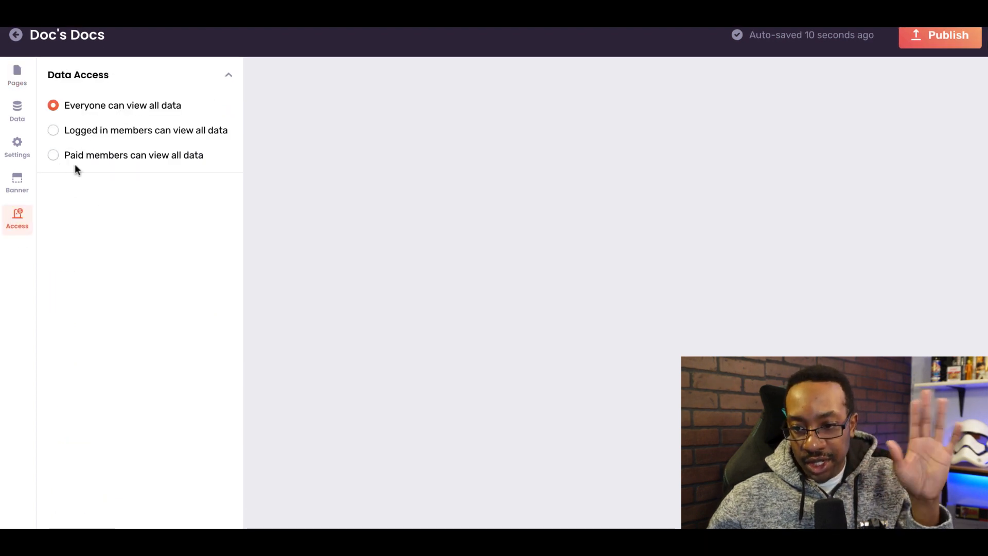
left_click(925, 43)
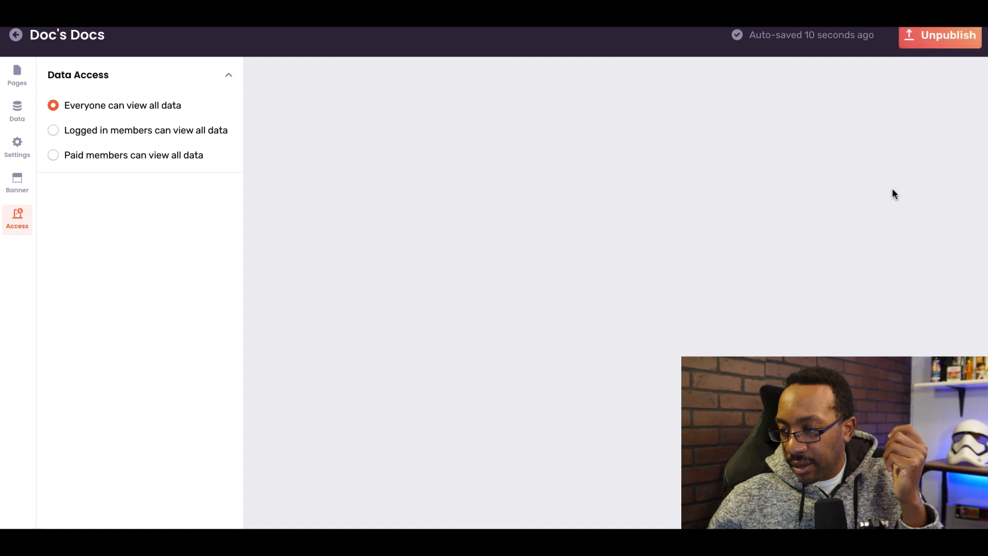
Review the published product's page settings, project details and NYC Subway Stations data table
left_click(17, 83)
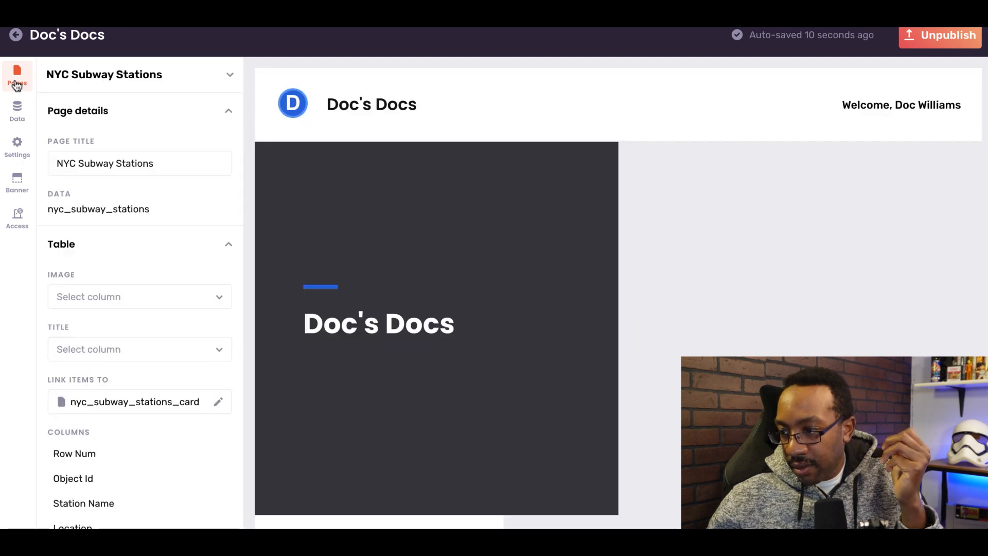
left_click(17, 147)
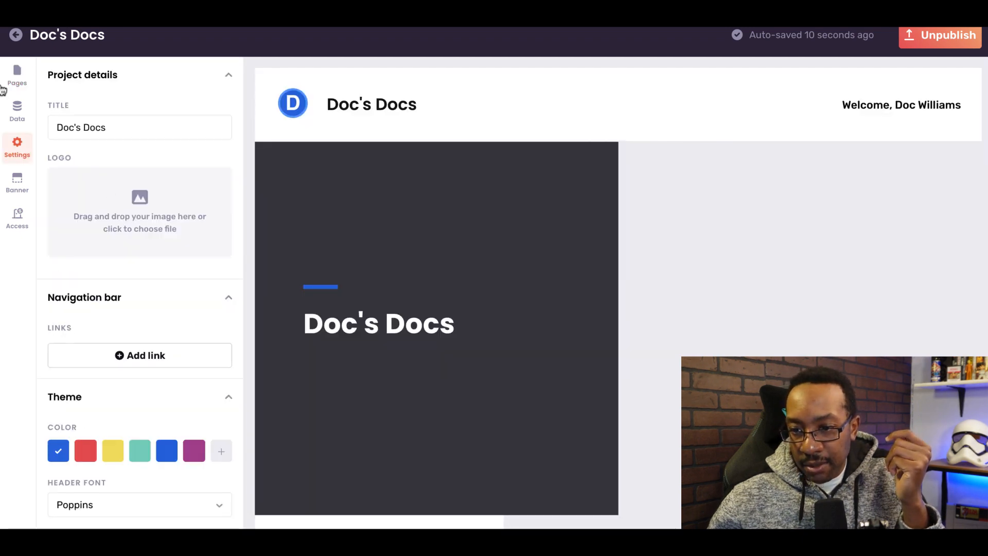
left_click(15, 77)
scroll(166, 173, "down", 10)
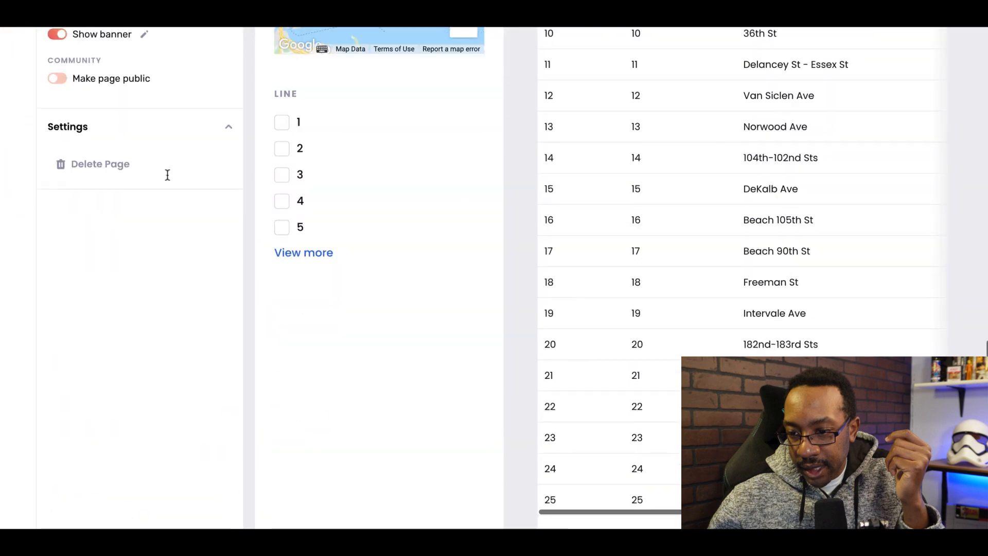
scroll(166, 174, "up", 10)
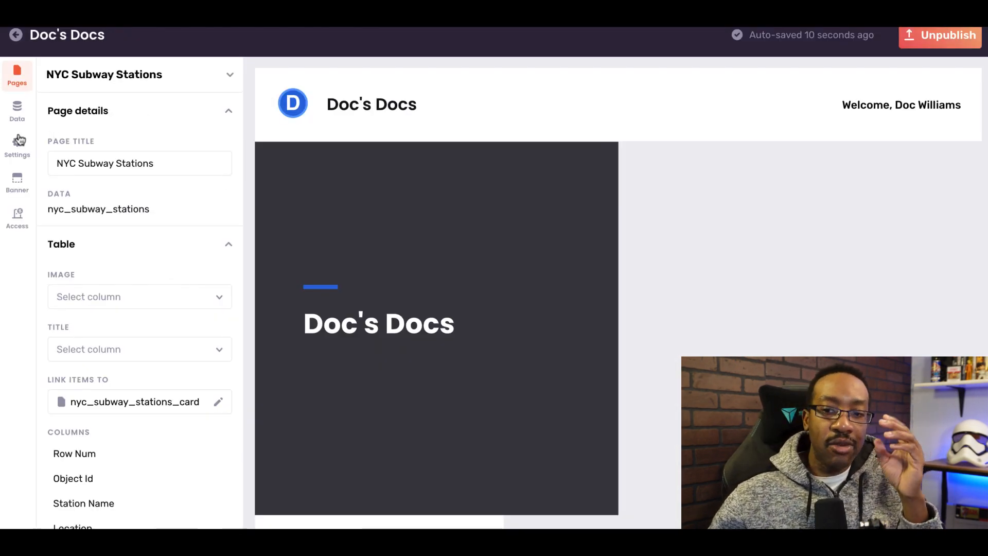
left_click(17, 118)
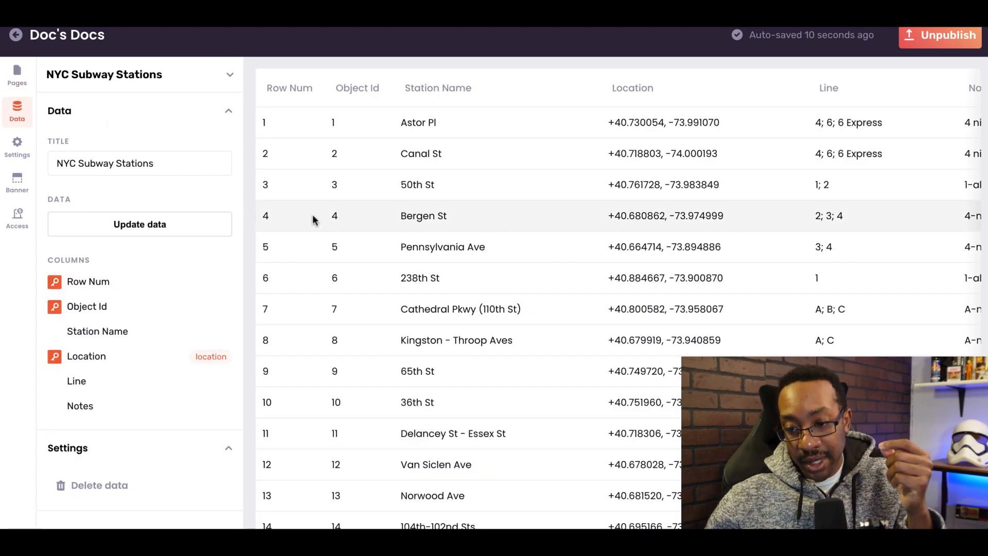
scroll(313, 218, "down", 5)
scroll(313, 219, "up", 6)
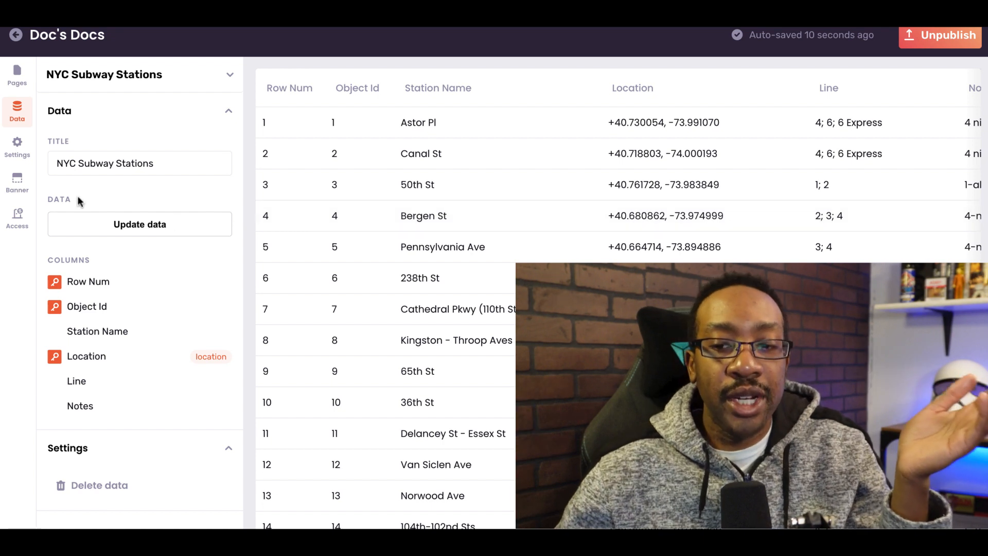
left_click(18, 78)
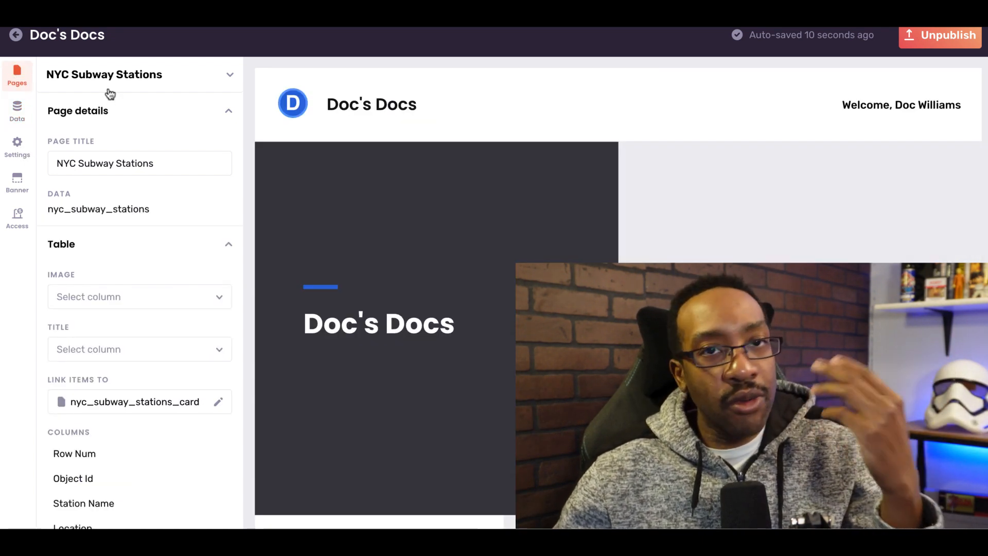
Open the CyberLeads website in a new browser tab and examine its sample leads table and customer testimonials
key("super+t")
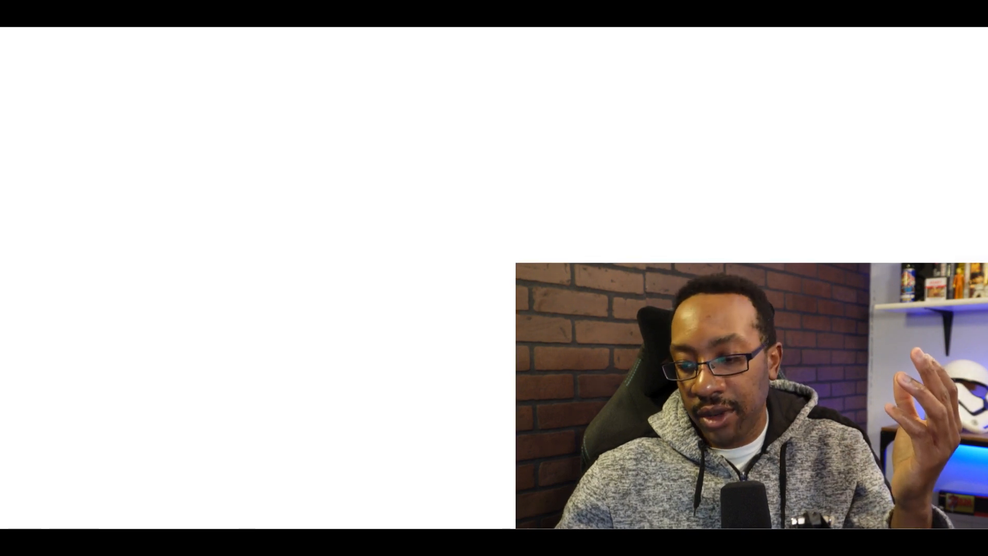
type("get")
key("Return")
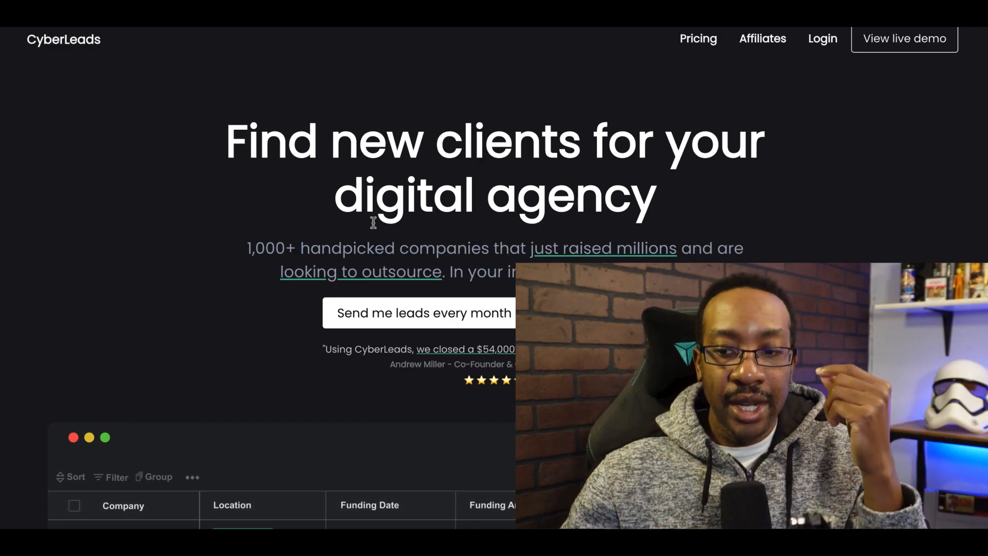
scroll(372, 222, "down", 5)
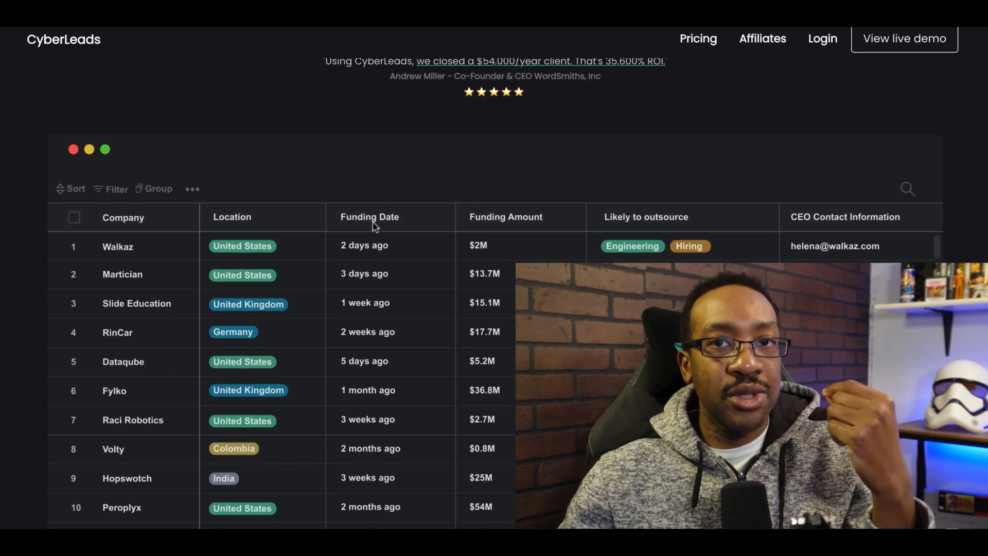
scroll(374, 227, "down", 10)
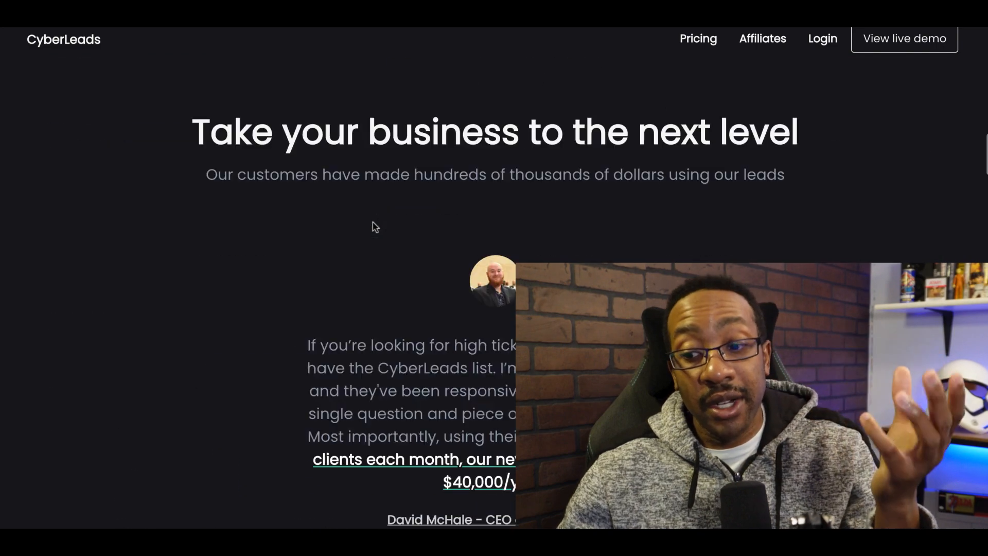
scroll(375, 226, "up", 10)
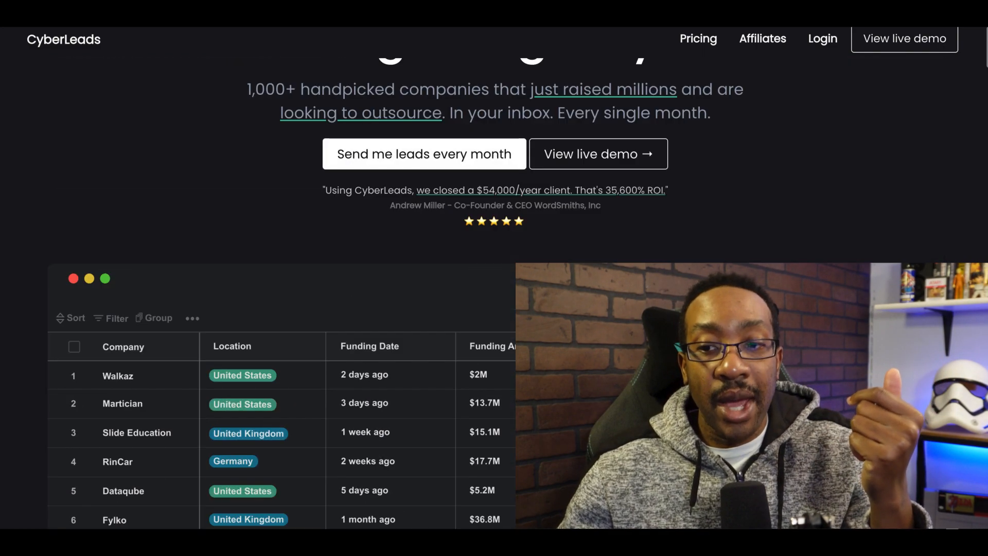